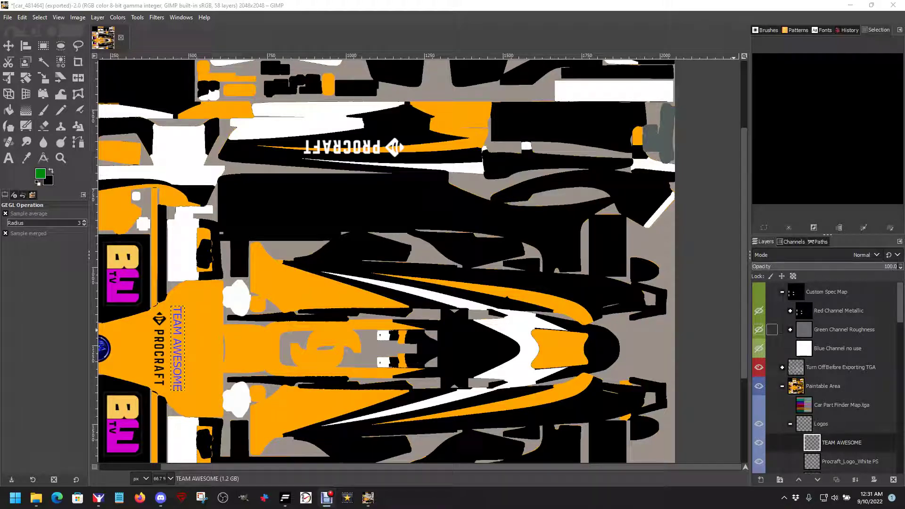
# Switch to the iRacing Paint Shop, enlarge the Lotus 79 preview and maximise the window
pyautogui.moveTo(904, 20); pyautogui.dragTo(362, 27)
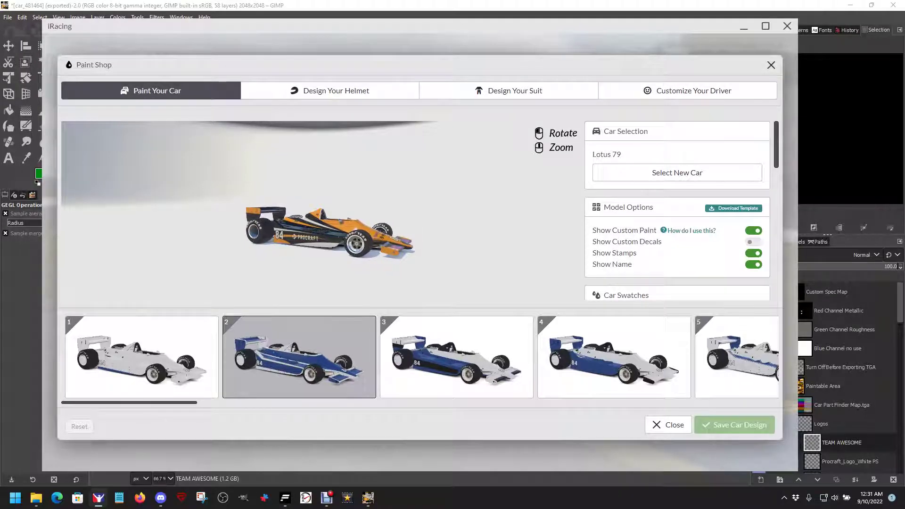
pyautogui.scroll(8, 358, 227)
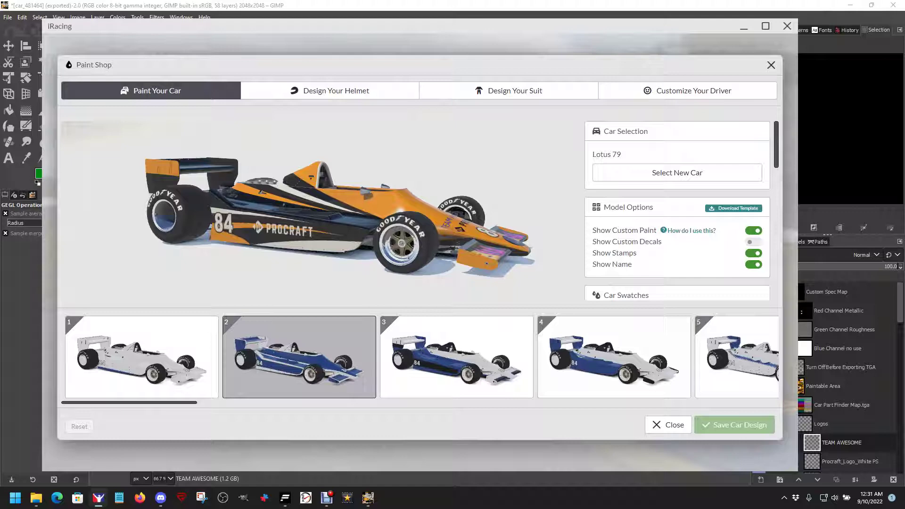
pyautogui.click(766, 26)
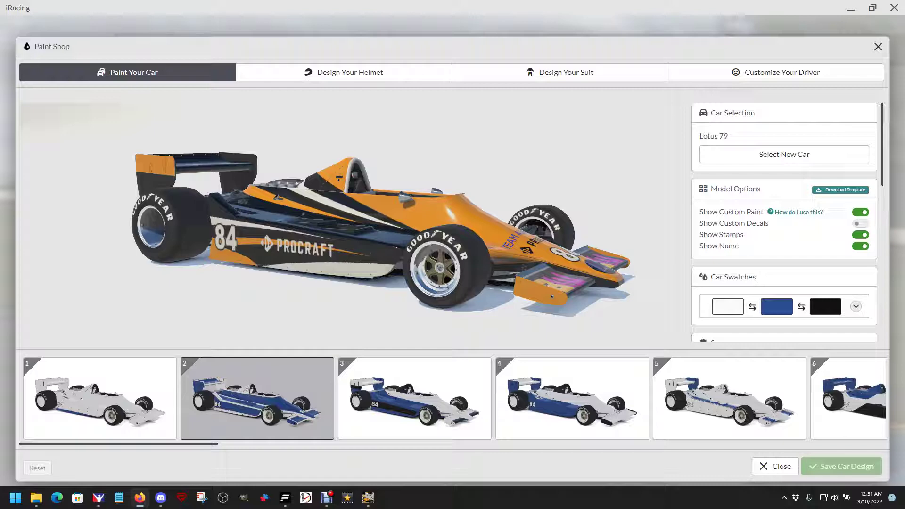
# Switch to Firefox, go to tradingpaints.com and open the What I'm Racing page
pyautogui.moveTo(904, 47); pyautogui.dragTo(327, 32)
pyautogui.click(327, 54)
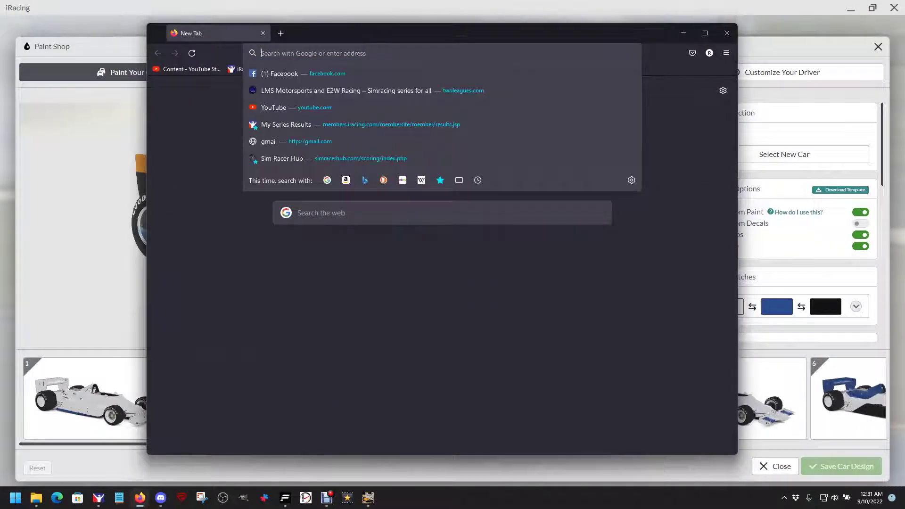
pyautogui.write('tradingpaints.com/')
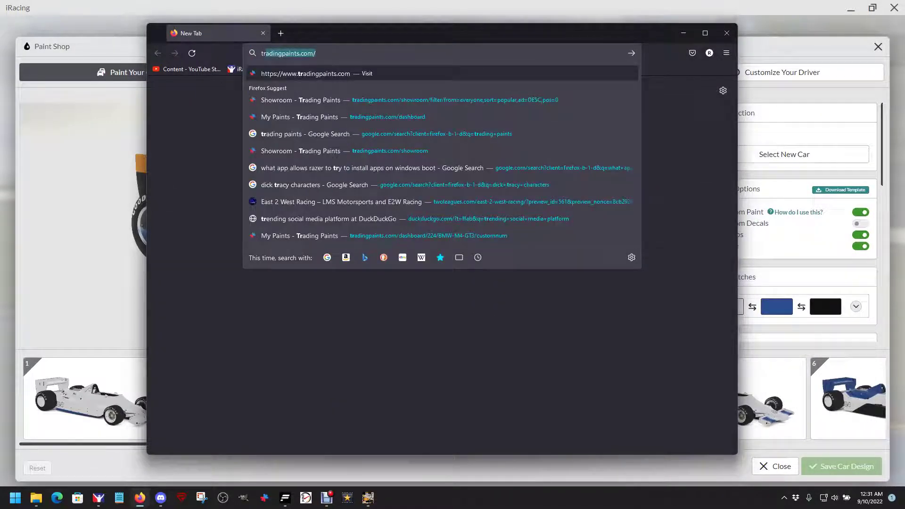
pyautogui.press('Return')
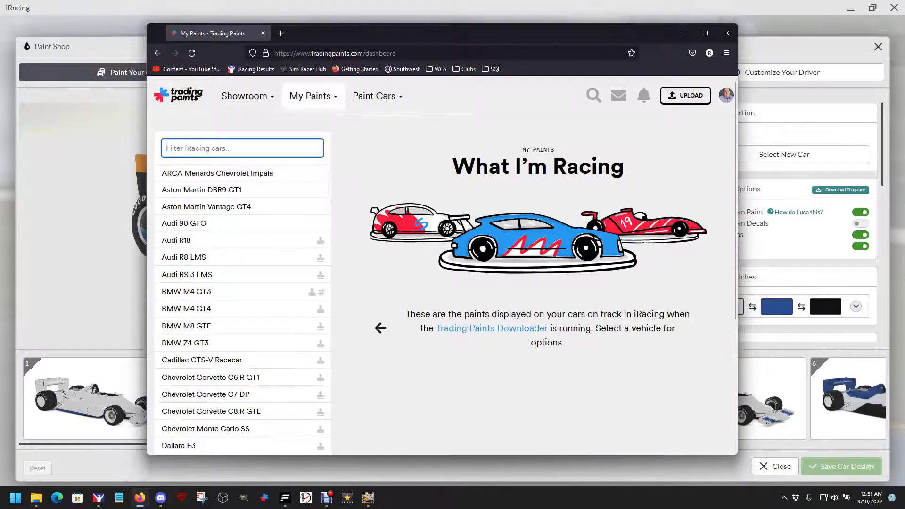
pyautogui.moveTo(313, 97)
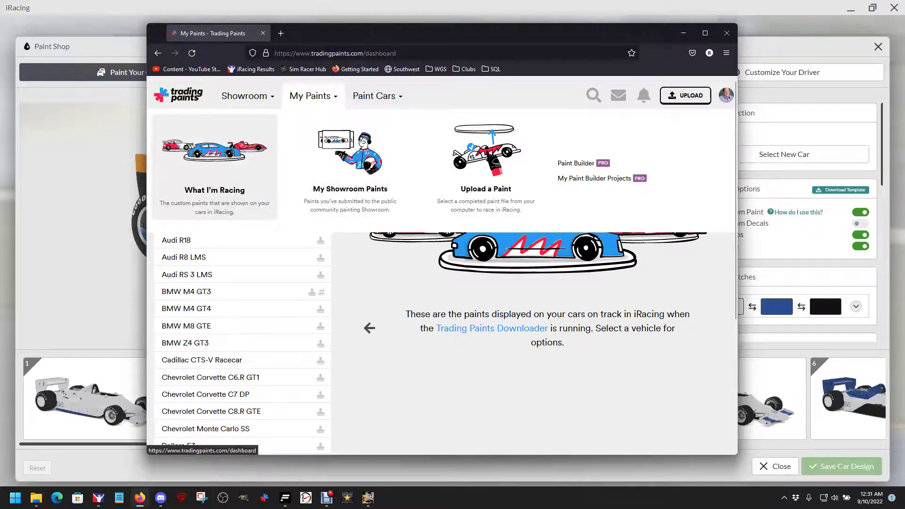
pyautogui.click(215, 160)
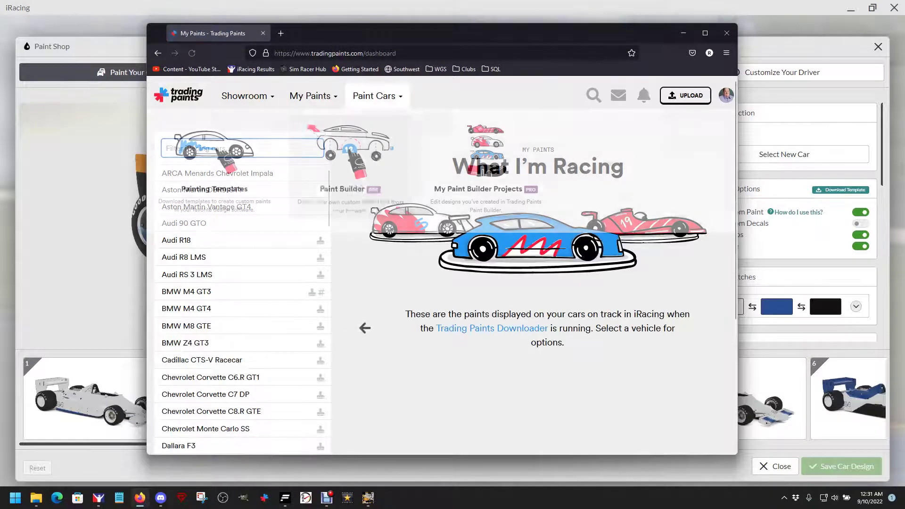
# Select the Lotus 79 from the list of iRacing cars
pyautogui.scroll(-5, 198, 378)
pyautogui.scroll(-10, 242, 302)
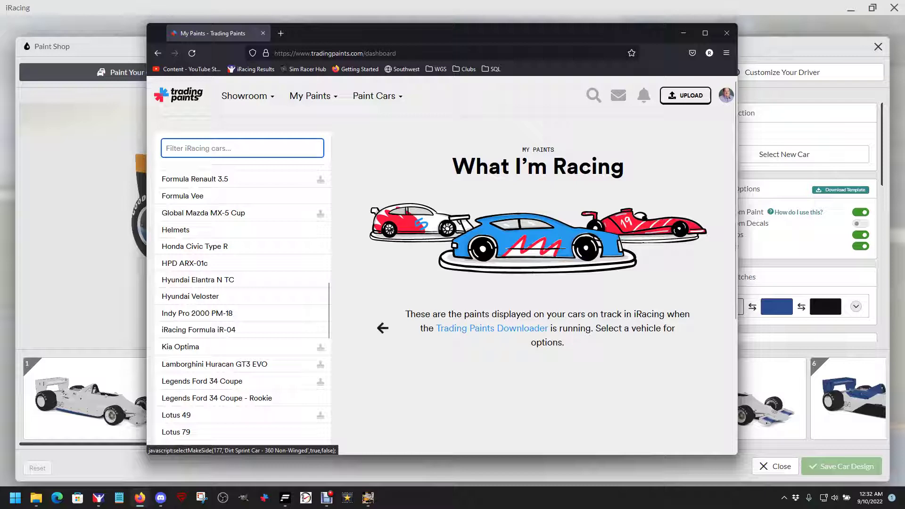
pyautogui.click(177, 233)
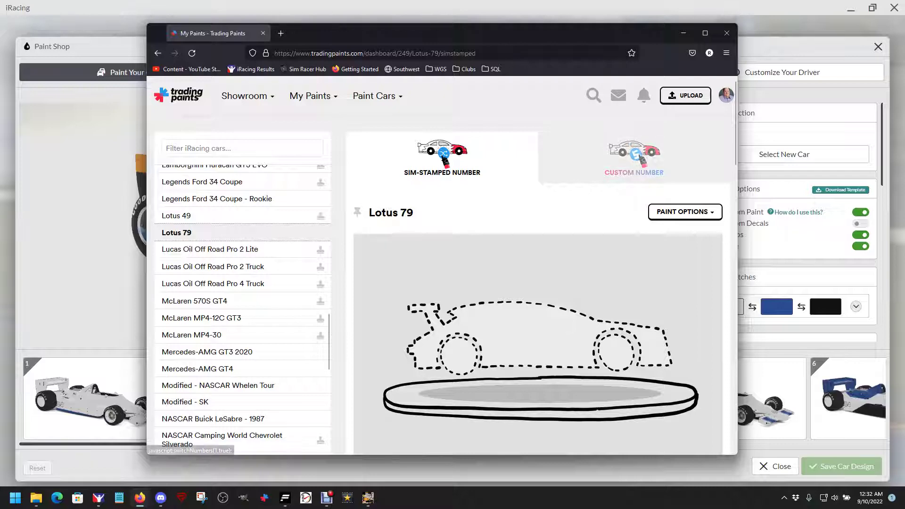
# Choose to upload a new sim-stamped number paint for the Lotus 79 and open the file selection
pyautogui.click(685, 212)
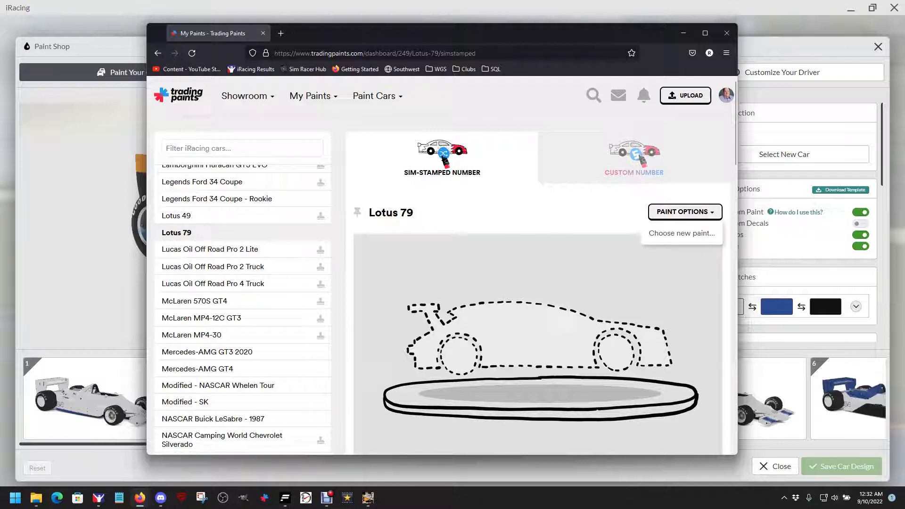
pyautogui.click(682, 233)
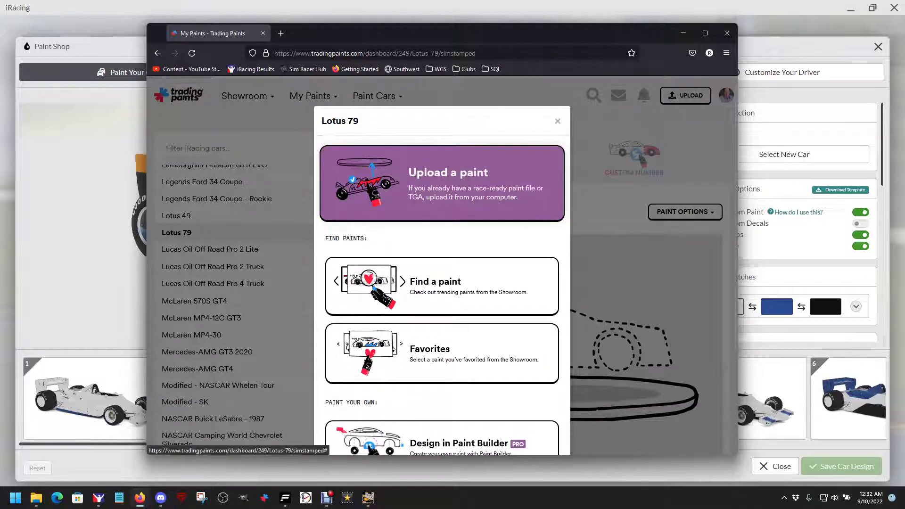
pyautogui.click(448, 186)
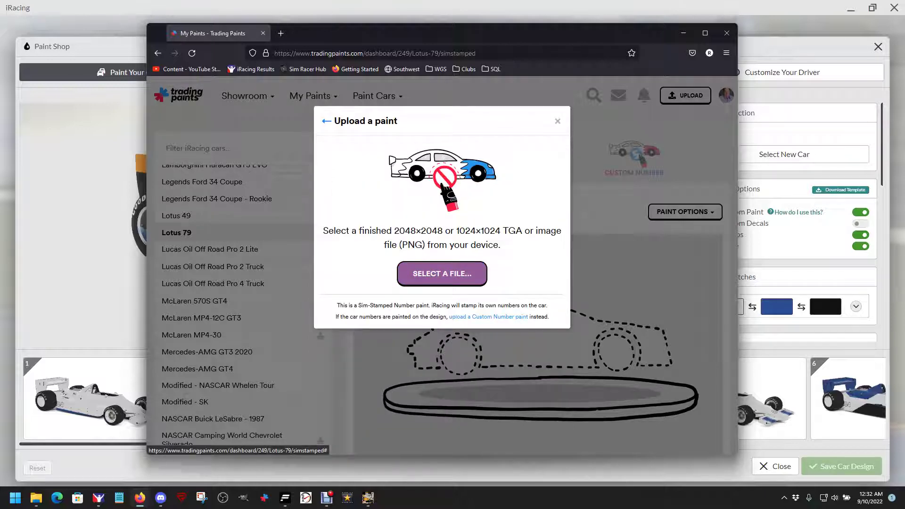
pyautogui.click(442, 273)
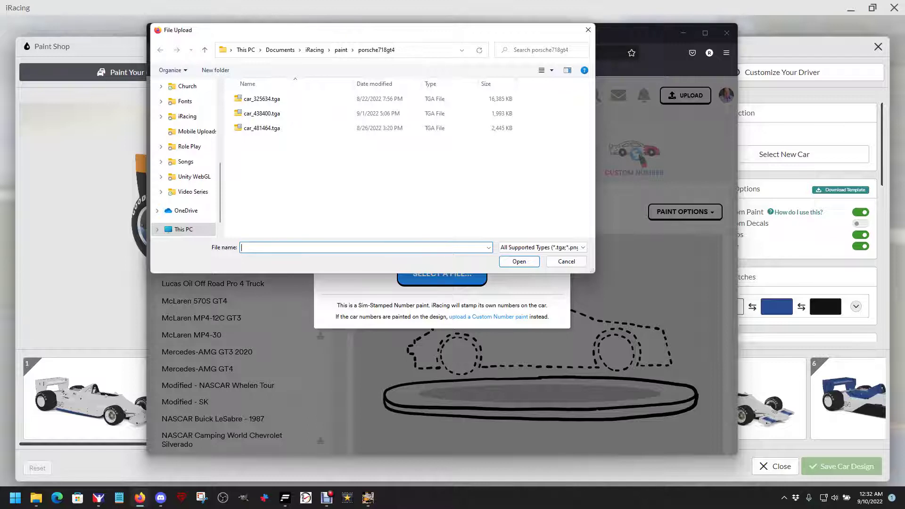
# Browse to the lotus79 folder inside Documents, iRacing, paint
pyautogui.scroll(2, 186, 165)
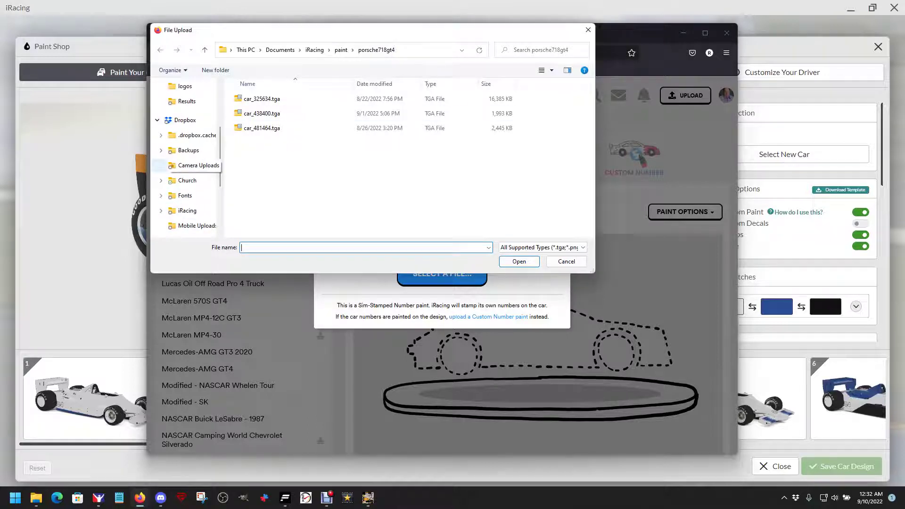
pyautogui.scroll(3, 186, 165)
pyautogui.click(191, 135)
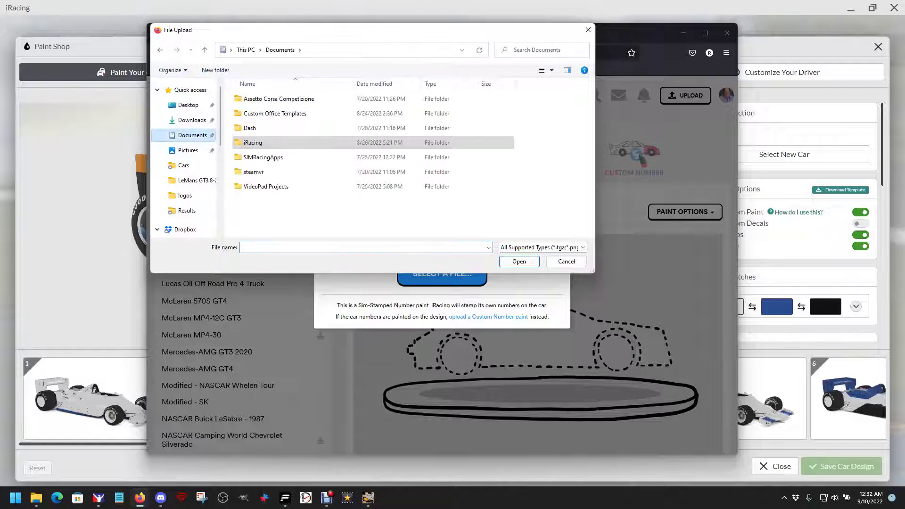
pyautogui.doubleClick(253, 142)
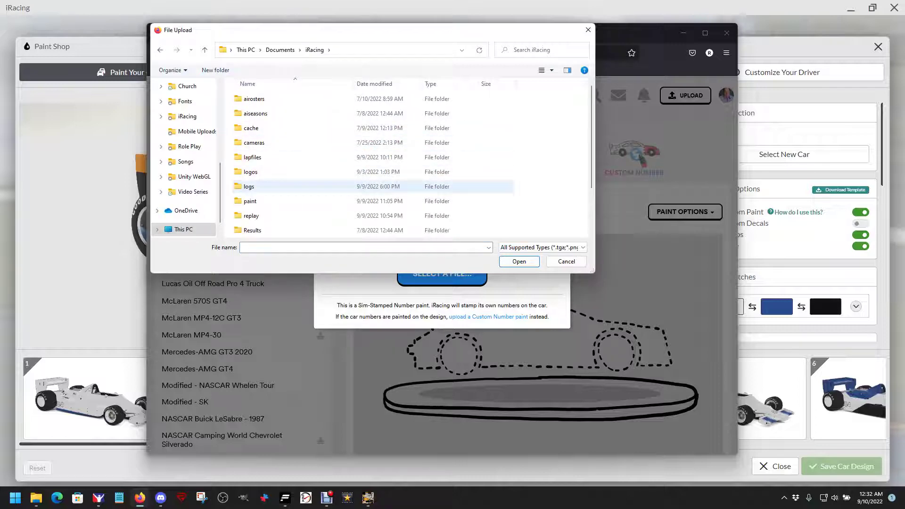
pyautogui.doubleClick(251, 201)
pyautogui.scroll(-7, 264, 174)
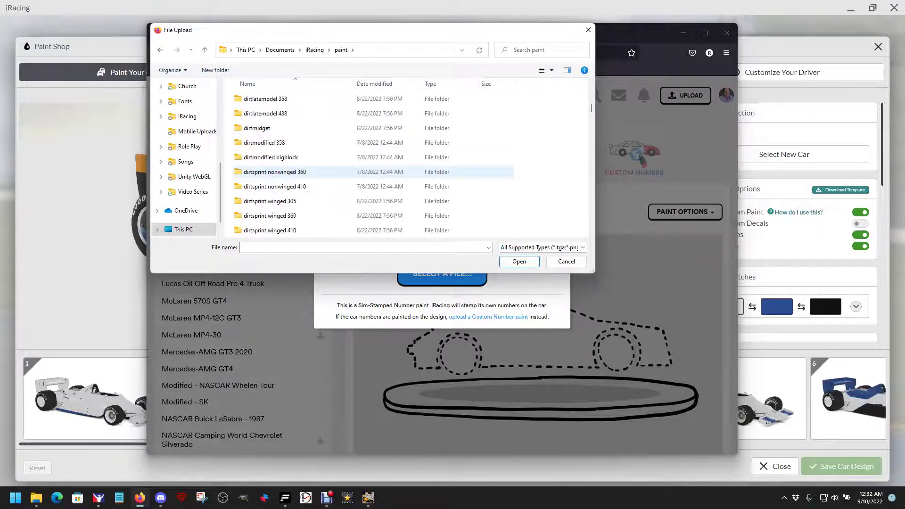
pyautogui.scroll(-10, 271, 172)
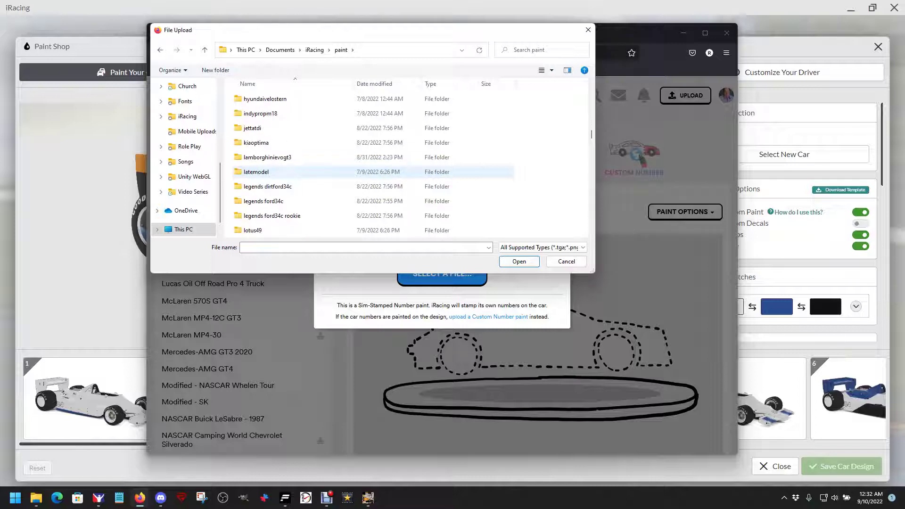
pyautogui.scroll(-1, 271, 171)
pyautogui.doubleClick(257, 201)
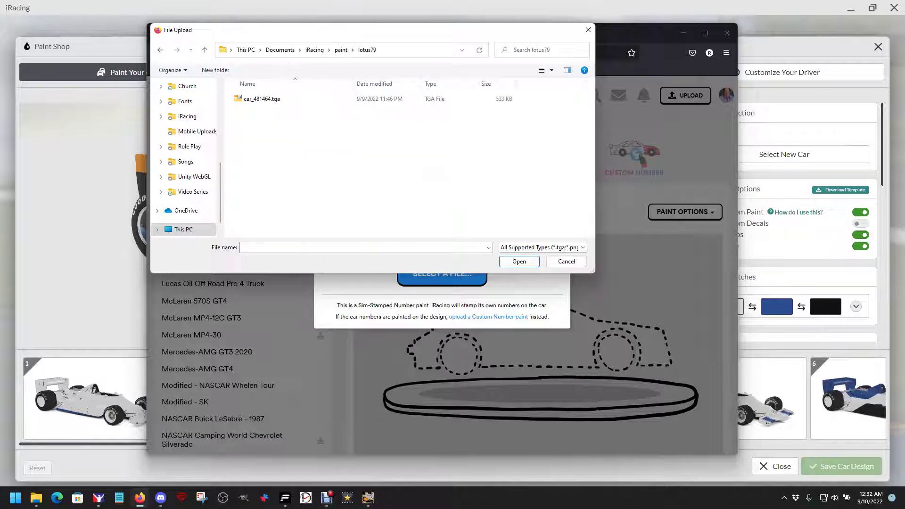
# Upload the car's TGA file from the lotus79 folder and dismiss the upload dialog
pyautogui.click(262, 99)
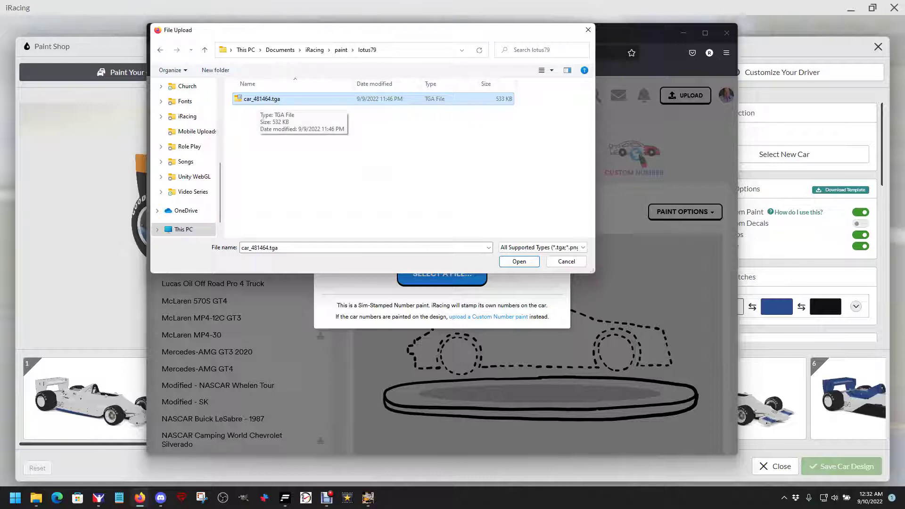
pyautogui.click(519, 261)
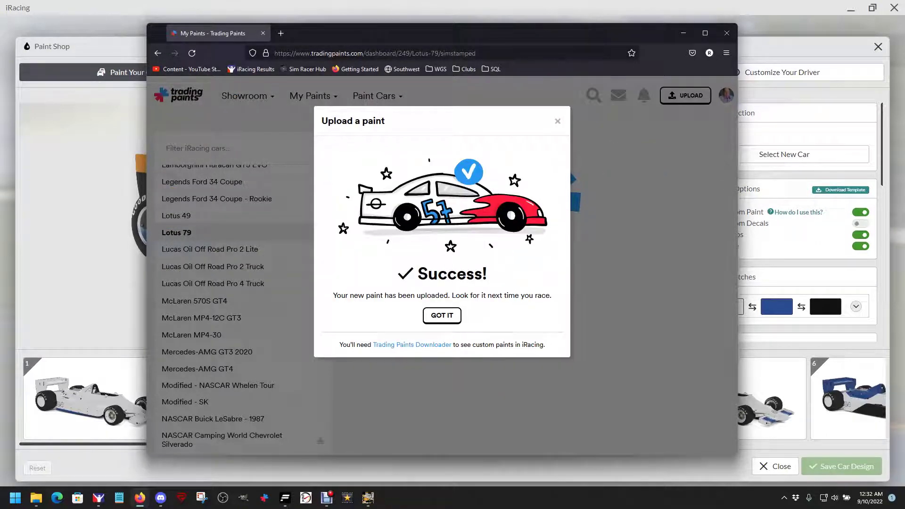
pyautogui.click(442, 315)
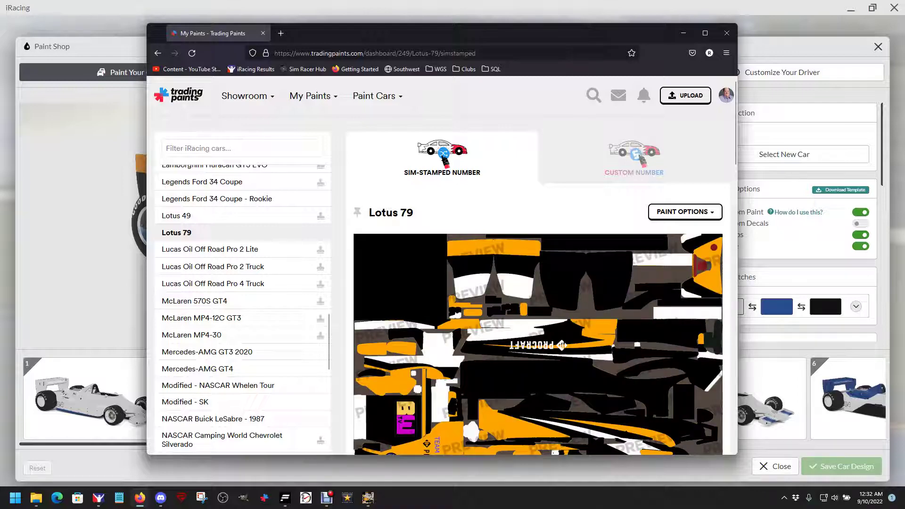
# Examine the uploaded Lotus 79 paint preview, view the Lotus 49 paint for comparison and return to the Lotus 79
pyautogui.scroll(-1, 443, 283)
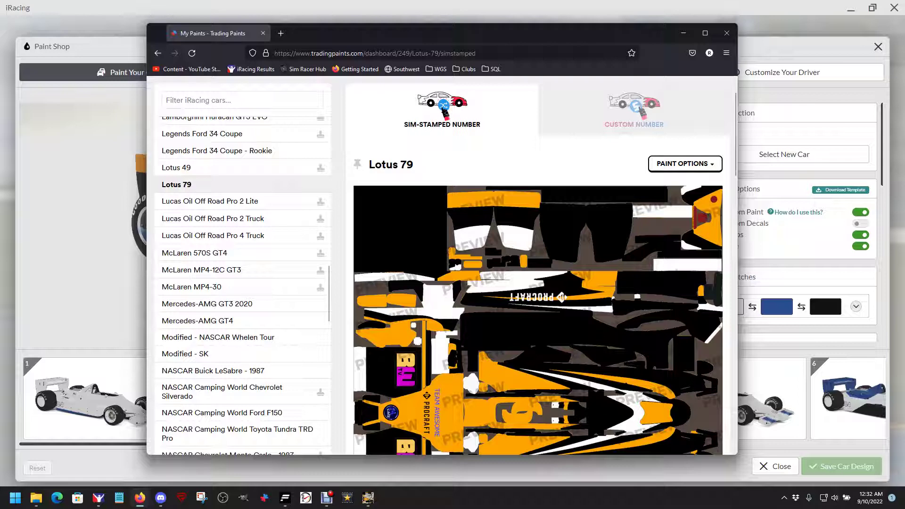
pyautogui.scroll(-6, 538, 283)
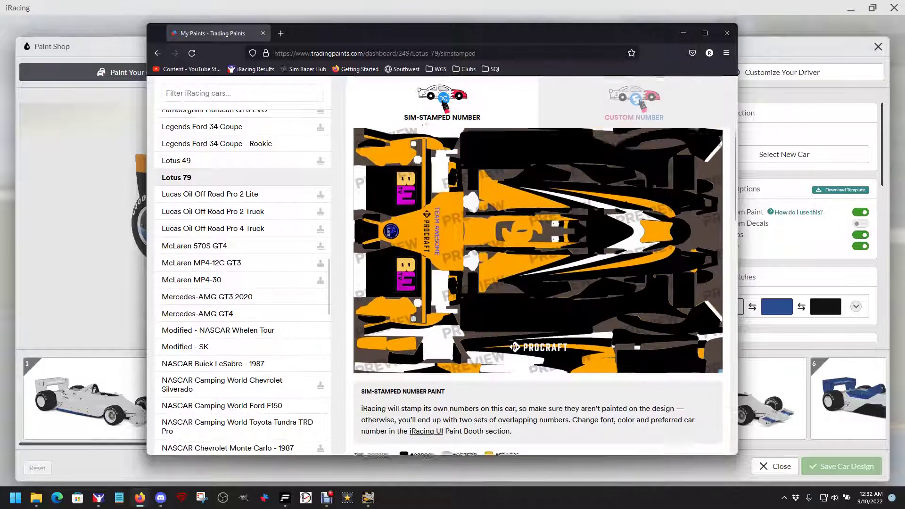
pyautogui.scroll(6, 538, 283)
pyautogui.scroll(2, 537, 283)
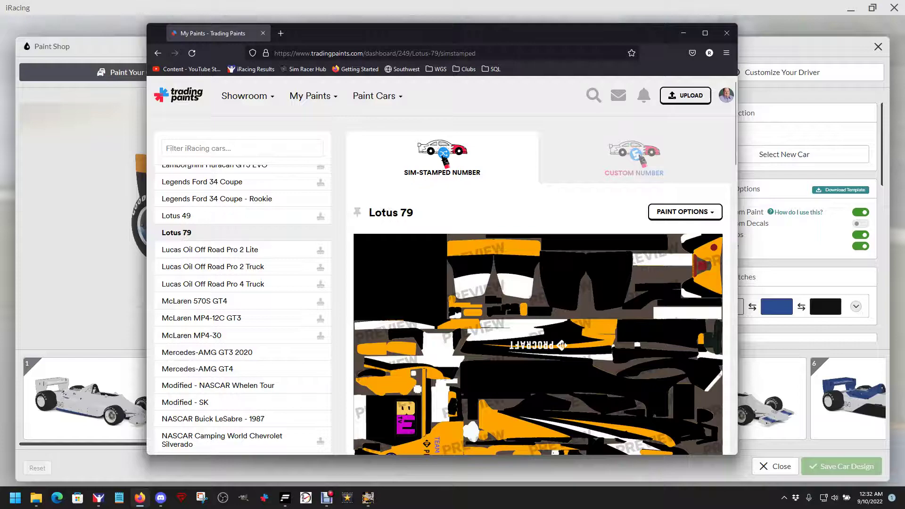
pyautogui.scroll(-4, 538, 283)
pyautogui.scroll(4, 537, 283)
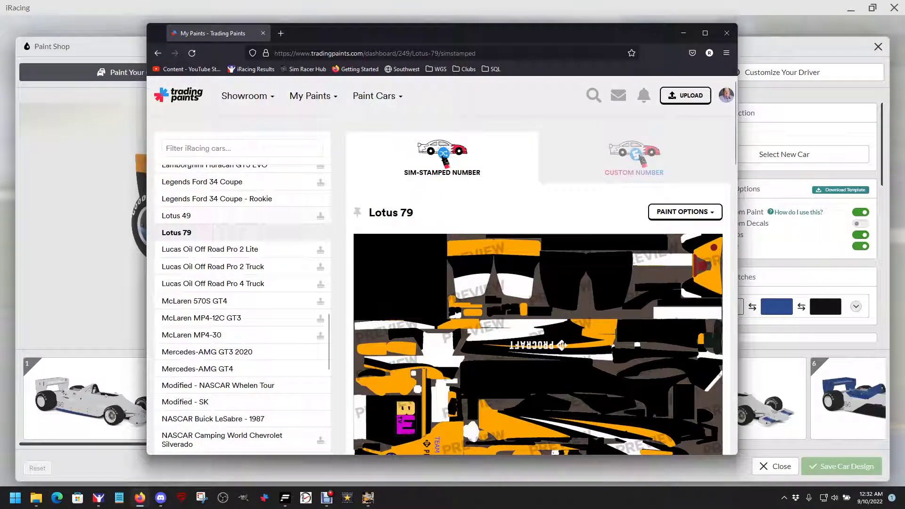
pyautogui.click(176, 216)
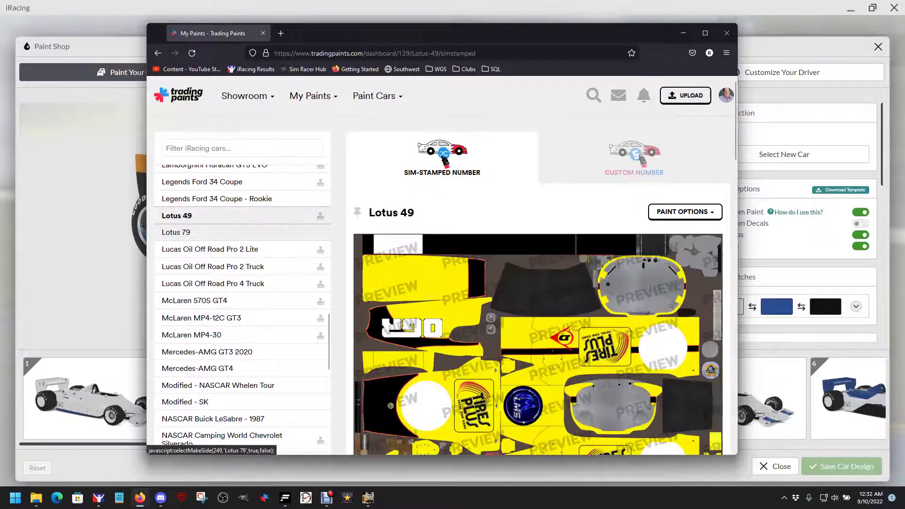
pyautogui.click(176, 232)
pyautogui.scroll(-2, 176, 232)
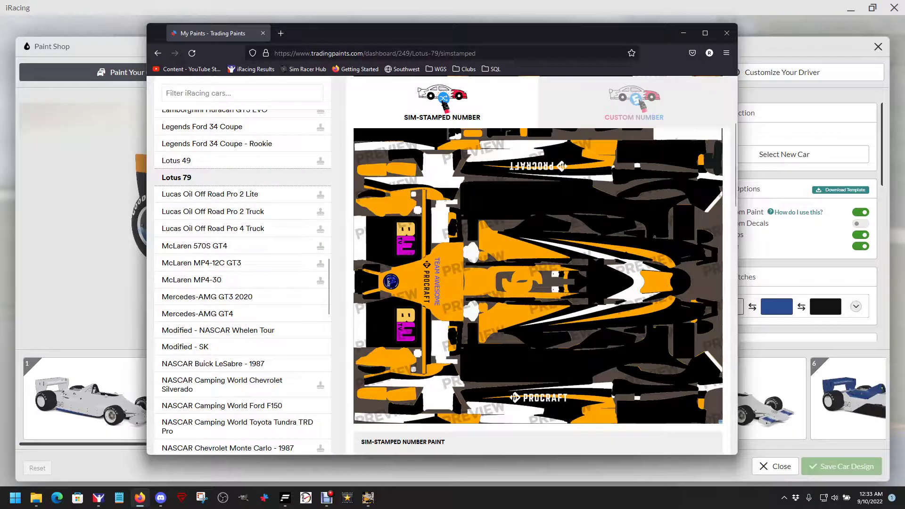
pyautogui.scroll(4, 538, 269)
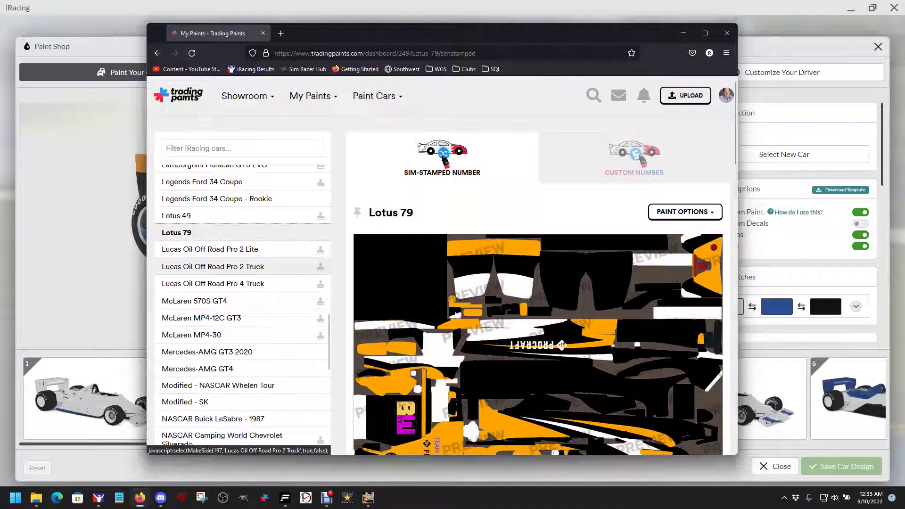
# Look through the iRacing car list and open the sim-stamped paint page of the Ferrari 488 GT3 Evo 2020
pyautogui.scroll(9, 240, 271)
pyautogui.scroll(3, 240, 272)
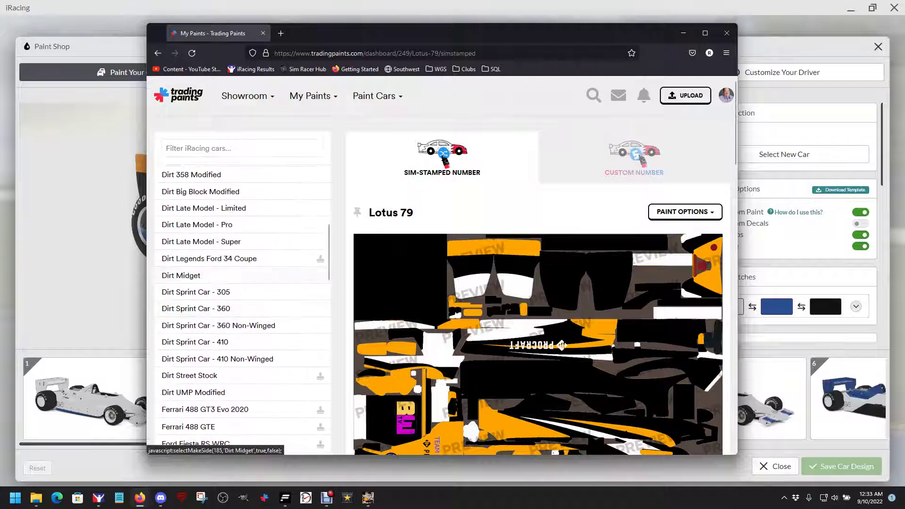
pyautogui.scroll(5, 240, 271)
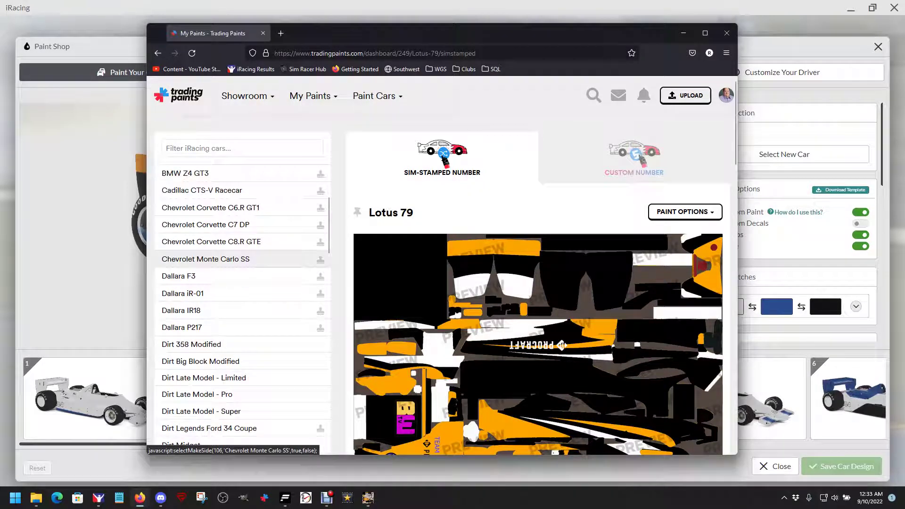
pyautogui.scroll(-1, 240, 259)
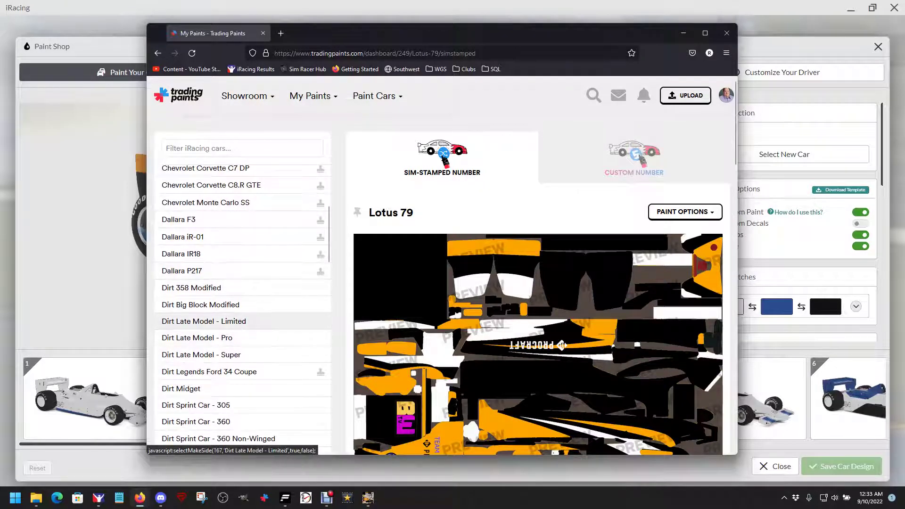
pyautogui.scroll(-10, 241, 314)
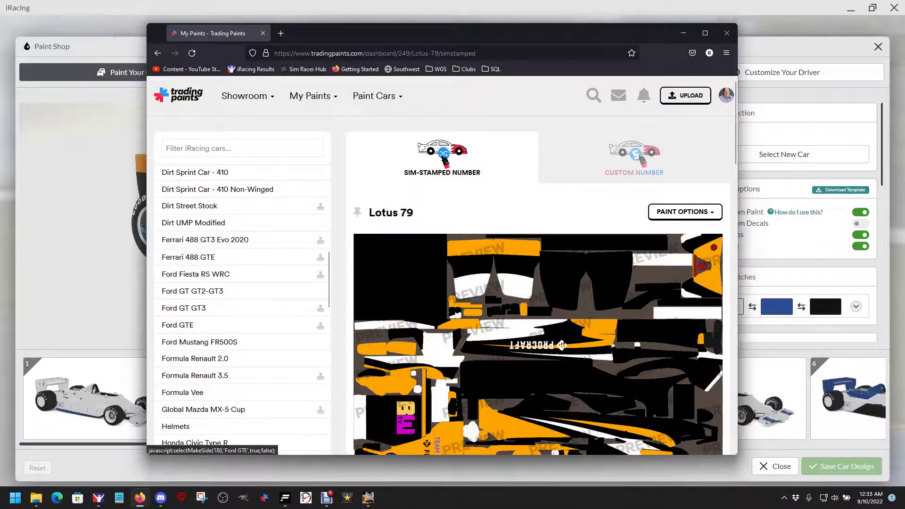
pyautogui.click(241, 240)
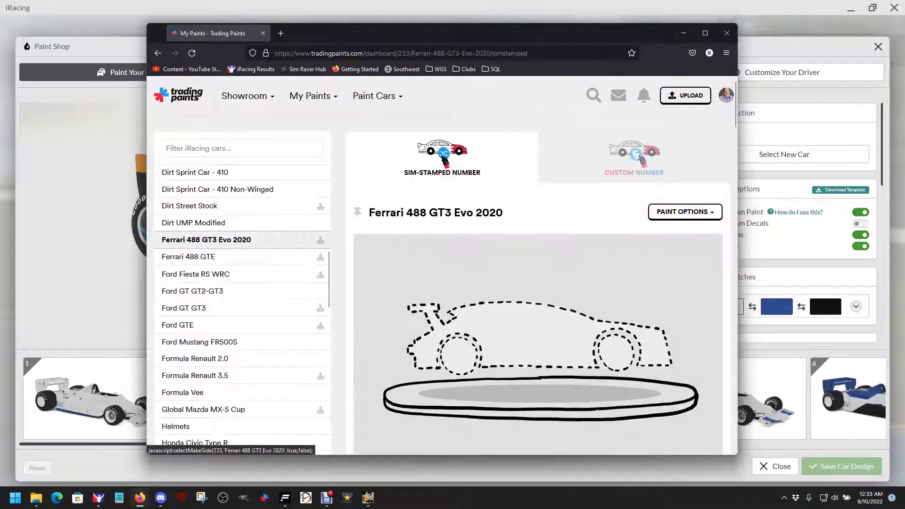
# Look over the Ferrari 488 GT3 Evo 2020 paint preview and bring up the file picker for uploading a new sim-stamped paint
pyautogui.scroll(-1, 236, 249)
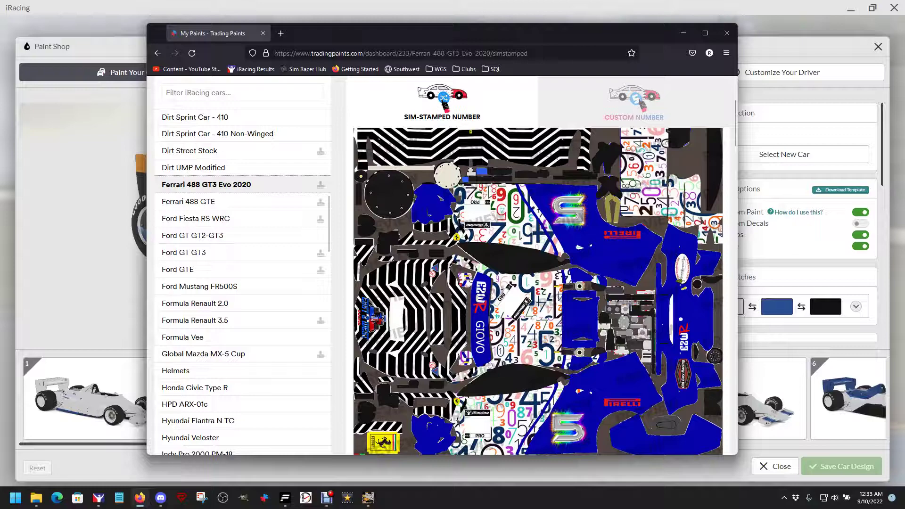
pyautogui.scroll(-2, 538, 291)
pyautogui.scroll(5, 537, 291)
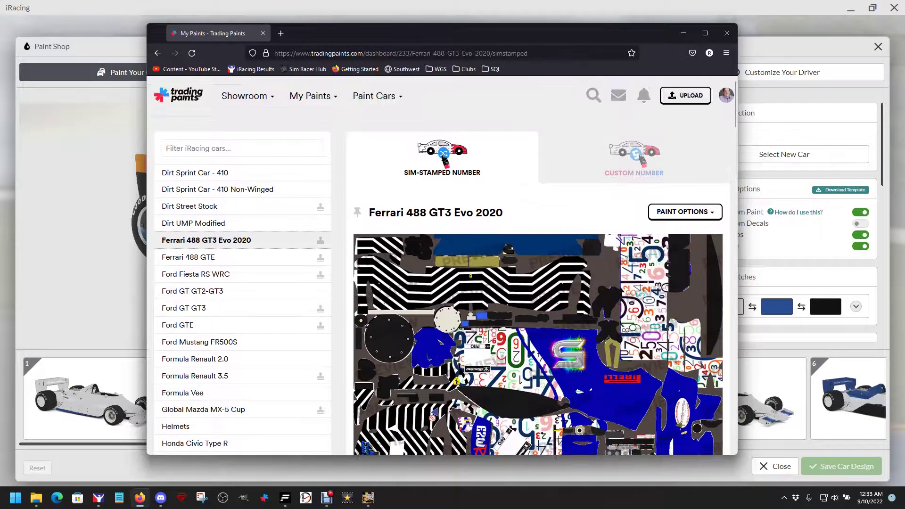
pyautogui.click(685, 212)
pyautogui.click(661, 229)
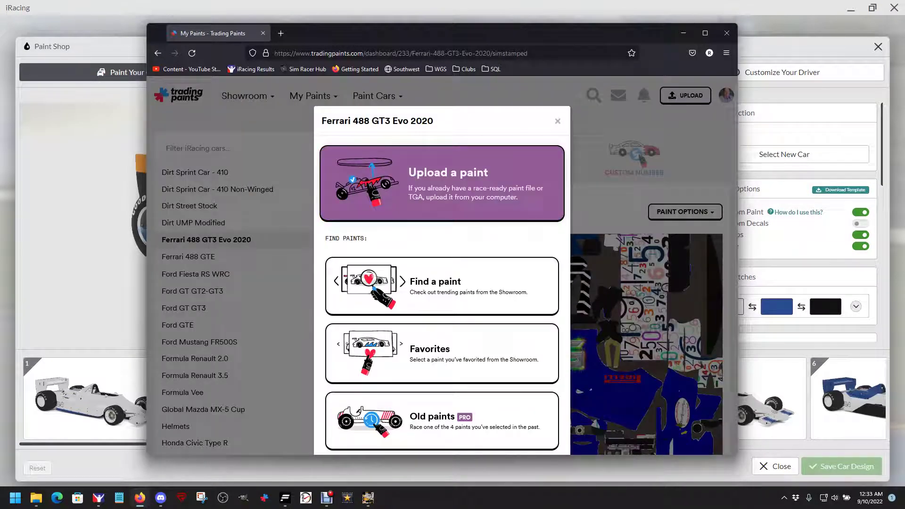
pyautogui.click(443, 184)
pyautogui.click(443, 274)
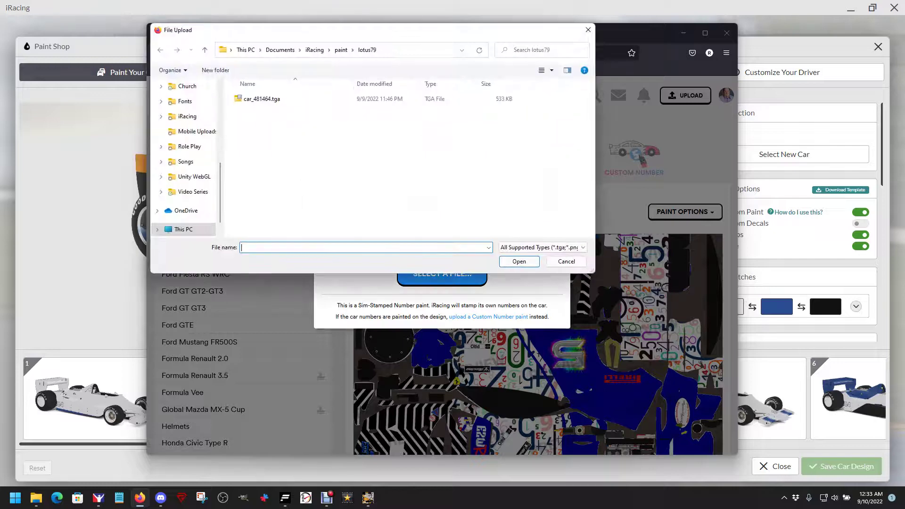
# Browse to the ferrarievogt3 folder inside the iRacing paint folder
pyautogui.click(341, 50)
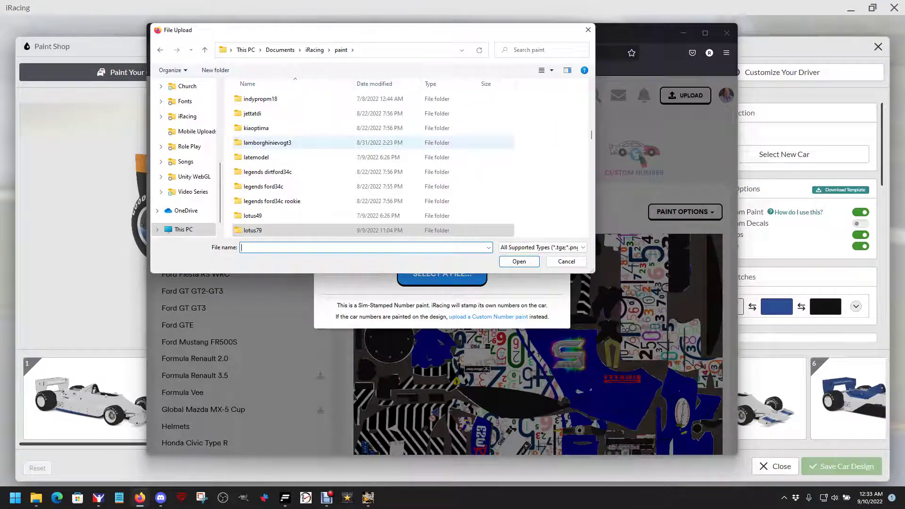
pyautogui.scroll(1, 341, 171)
pyautogui.scroll(5, 264, 162)
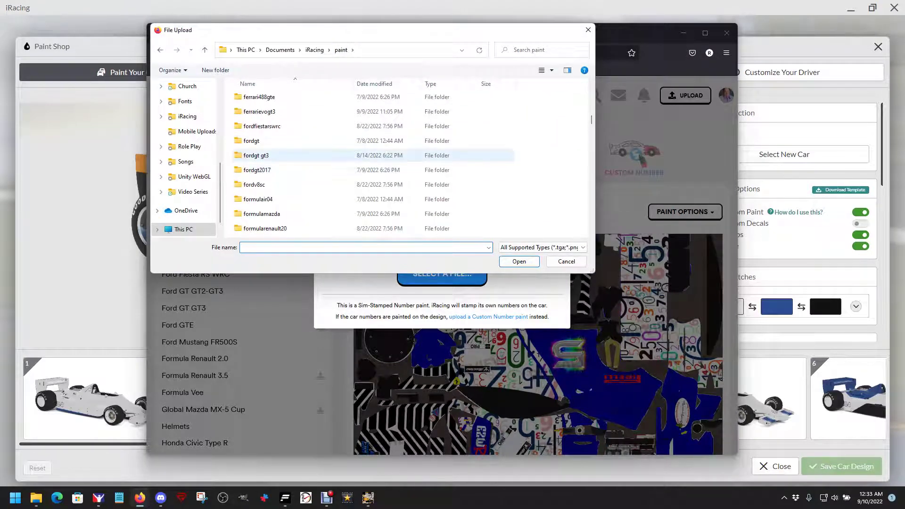
pyautogui.scroll(2, 264, 155)
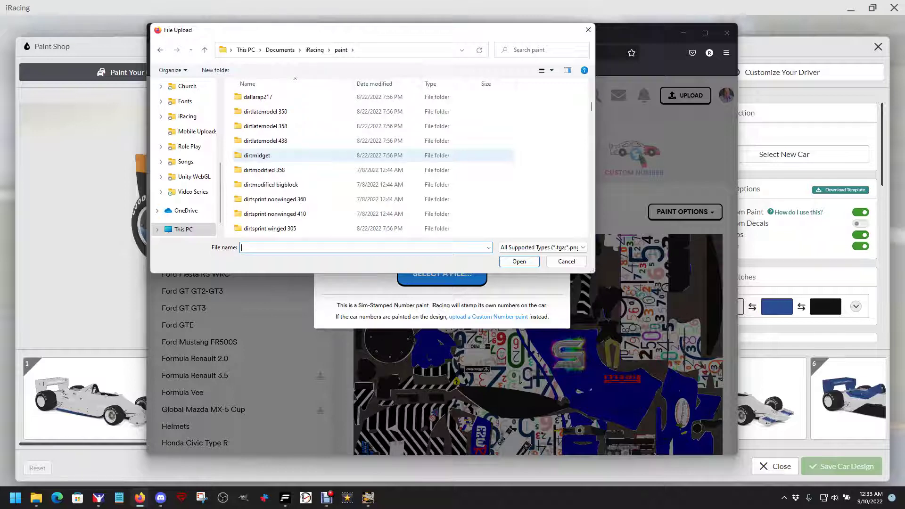
pyautogui.scroll(-1, 264, 157)
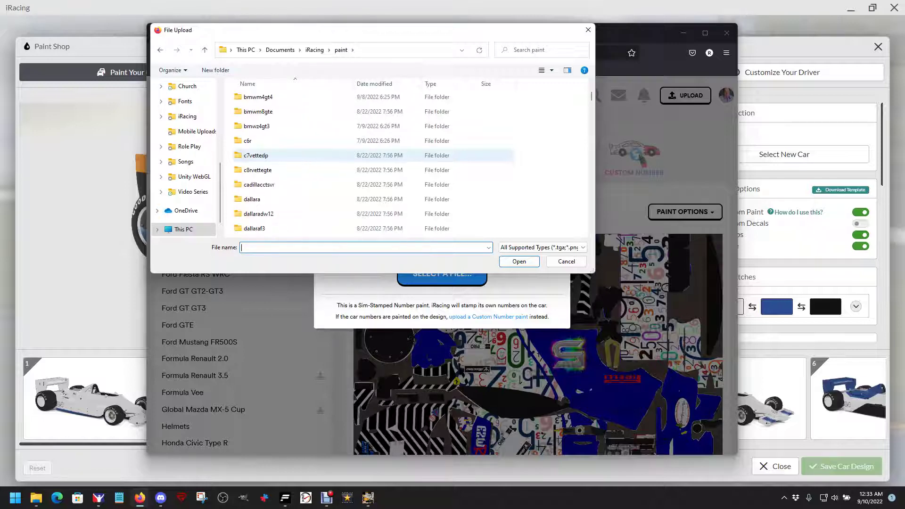
pyautogui.scroll(-2, 264, 163)
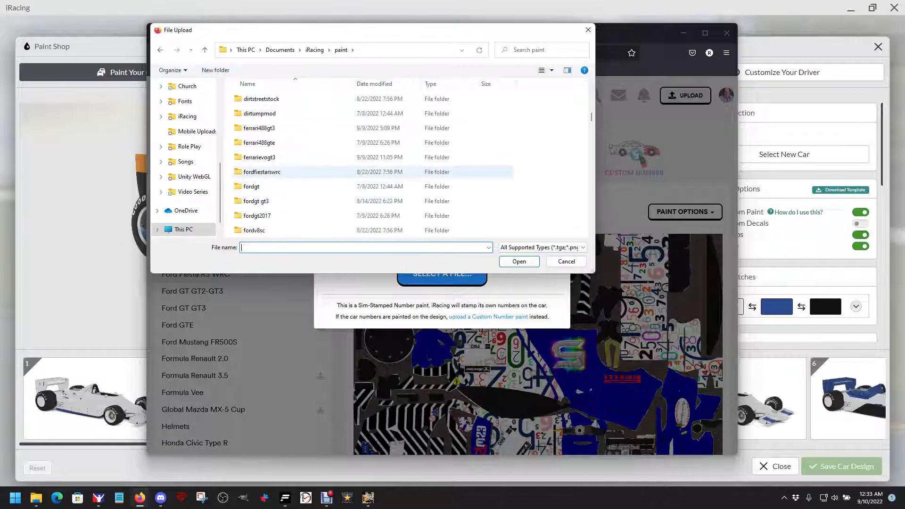
pyautogui.scroll(-1, 264, 161)
pyautogui.doubleClick(260, 157)
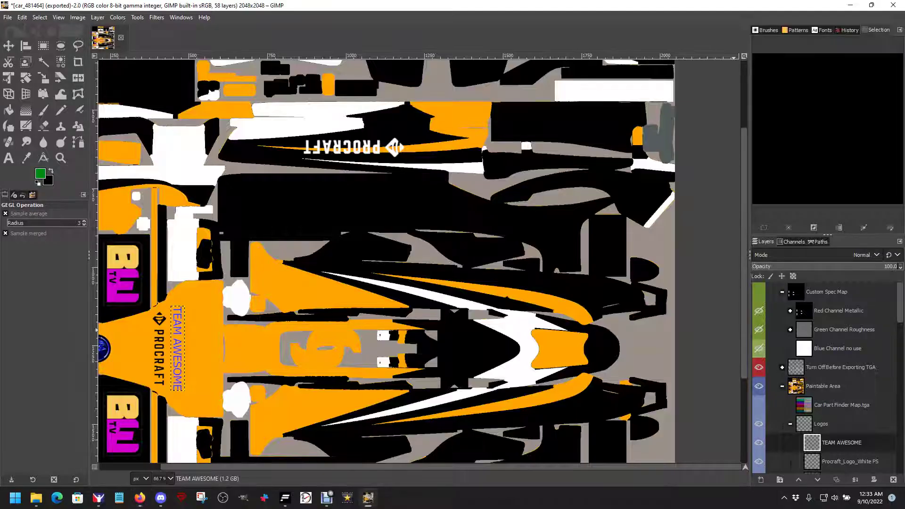
# Switch to GIMP and begin saving the Lotus 79 design, browsing to Dropbox, iRacing, Vehicles, Lotus 79 as the destination folder
pyautogui.click(367, 498)
pyautogui.click(7, 18)
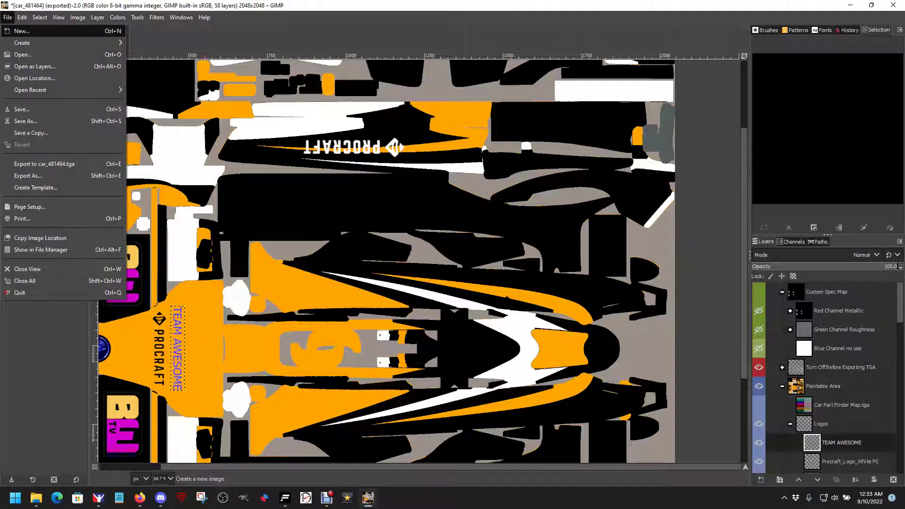
pyautogui.press('Down')
pyautogui.press('Return')
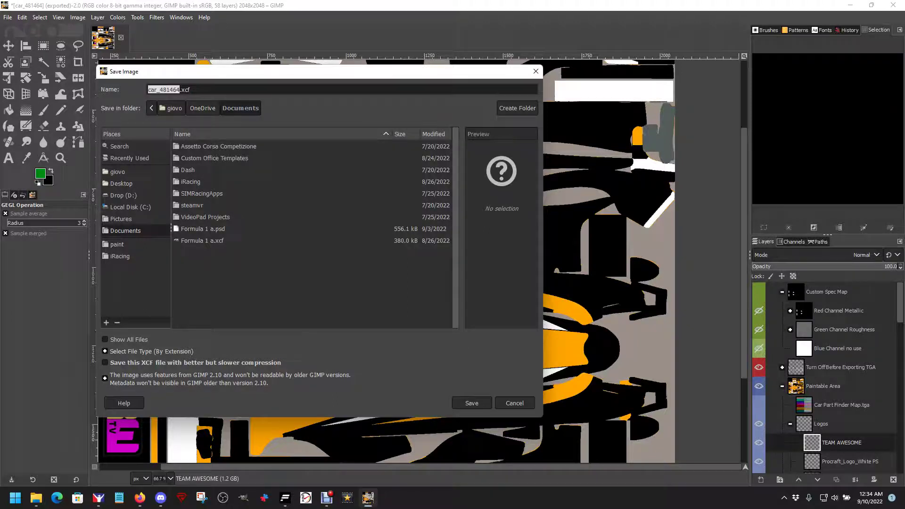
pyautogui.click(120, 256)
pyautogui.scroll(-4, 311, 236)
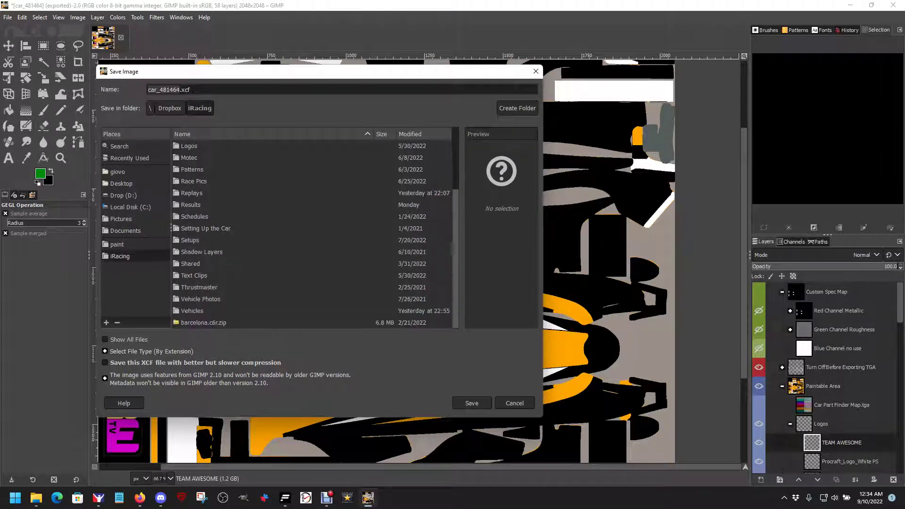
pyautogui.doubleClick(192, 310)
pyautogui.scroll(-10, 311, 236)
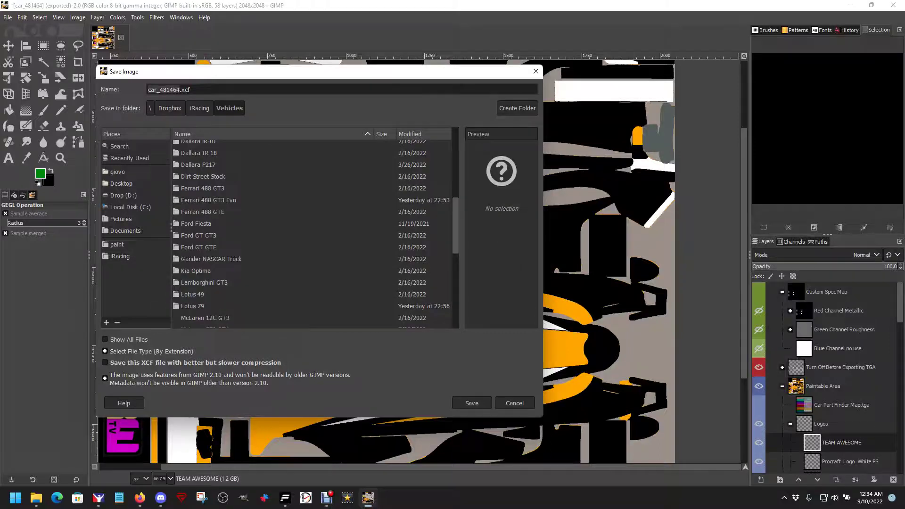
pyautogui.doubleClick(192, 204)
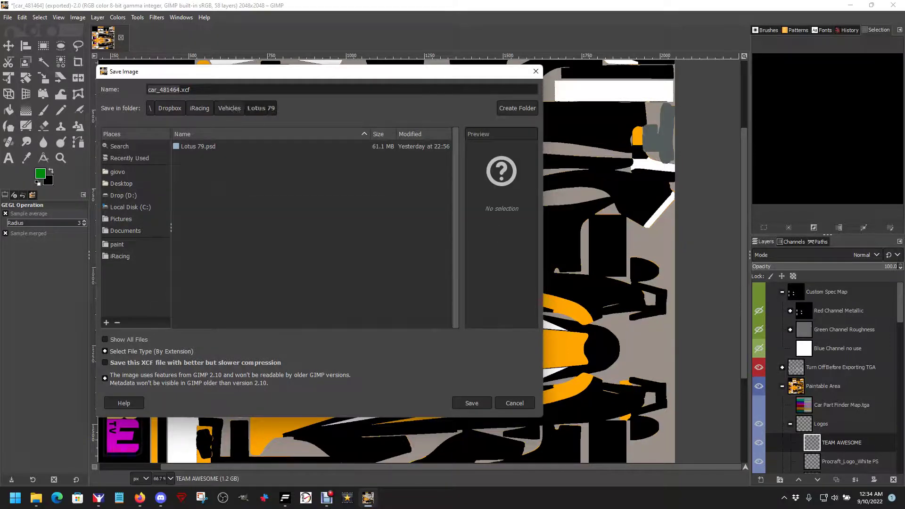
# Save the design under the file name Black Orange 2022.xcf
pyautogui.click(182, 89)
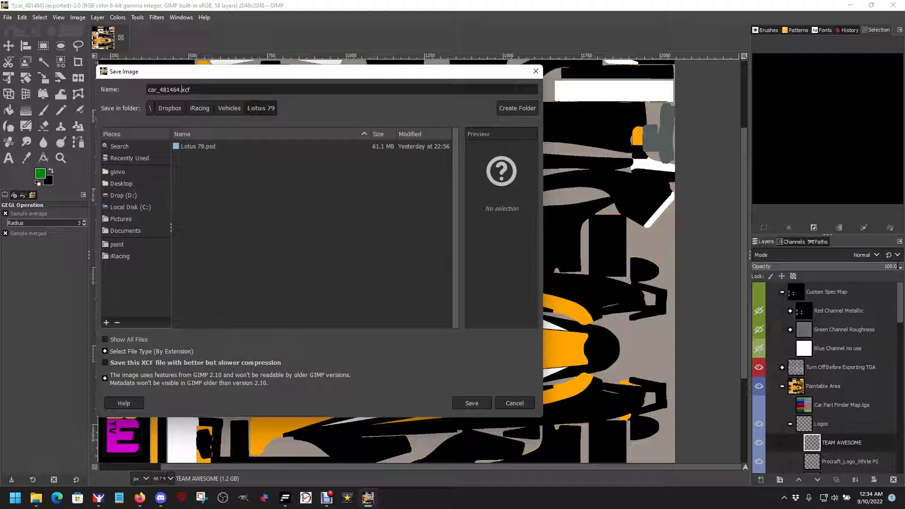
pyautogui.press('BackSpace')
pyautogui.press('BackSpace')
pyautogui.press('BackSpace')
pyautogui.press('BackSpace')
pyautogui.press('BackSpace')
pyautogui.press('BackSpace')
pyautogui.press('BackSpace')
pyautogui.press('BackSpace')
pyautogui.press('BackSpace')
pyautogui.press('BackSpace')
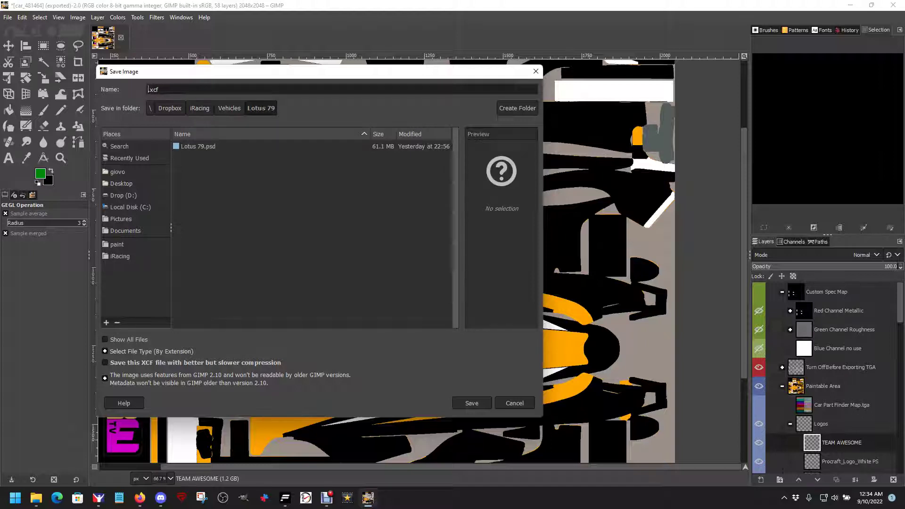
pyautogui.write('B')
pyautogui.write('lack O')
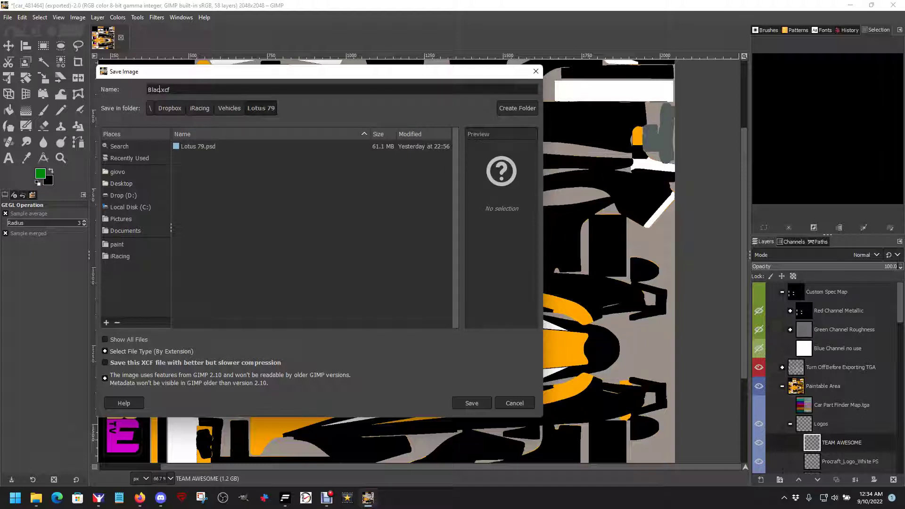
pyautogui.write('ran')
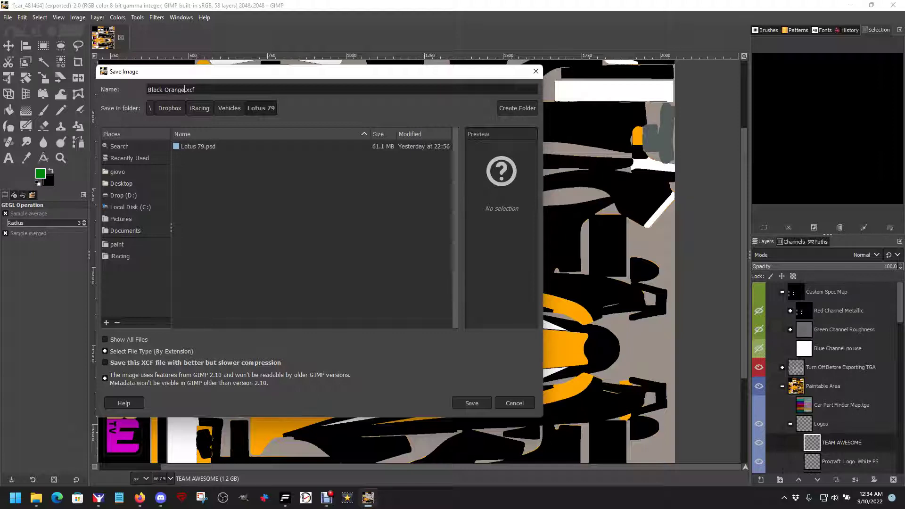
pyautogui.write('ge ')
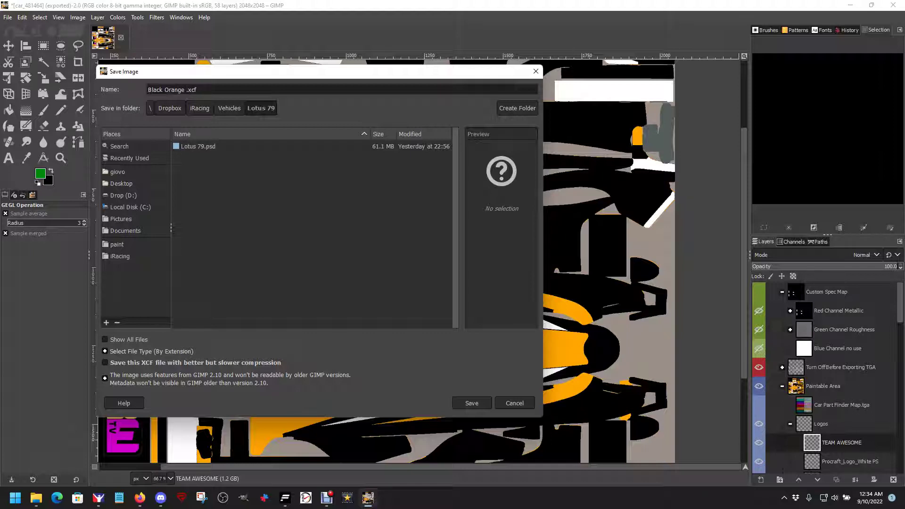
pyautogui.write('2022')
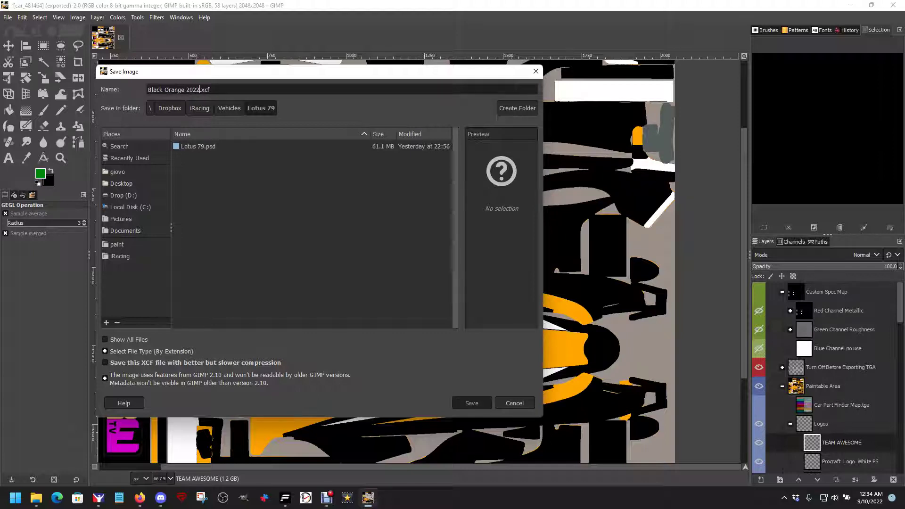
pyautogui.press('Return')
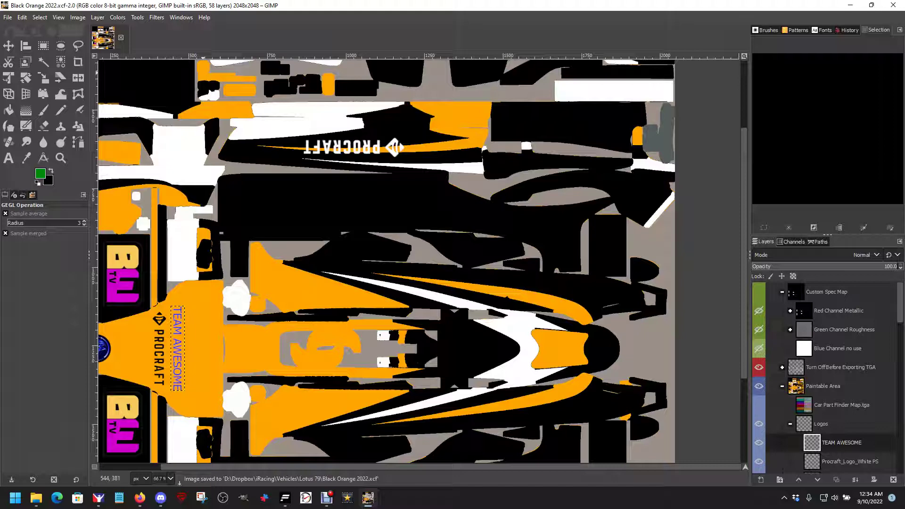
# Open black purple.xcf from the Ferrari 488 GT3 Evo folder in Vehicles
pyautogui.click(7, 17)
pyautogui.click(21, 46)
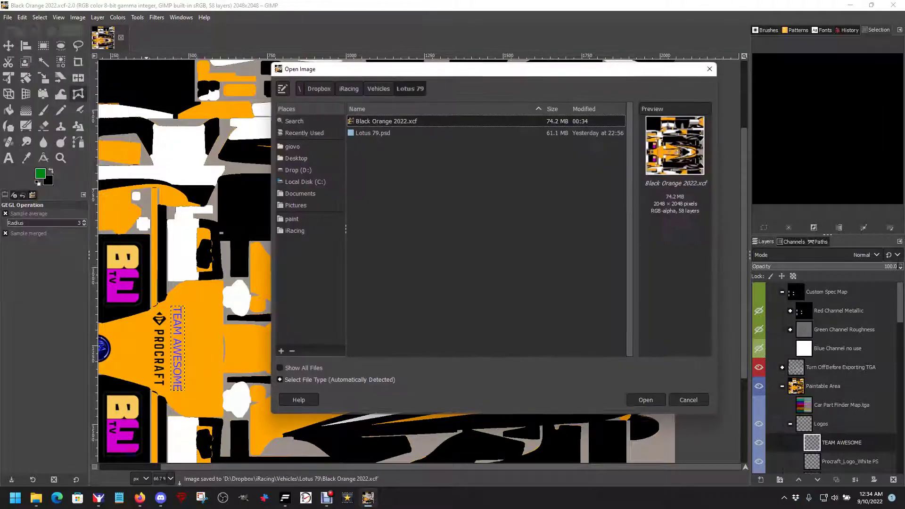
pyautogui.click(379, 88)
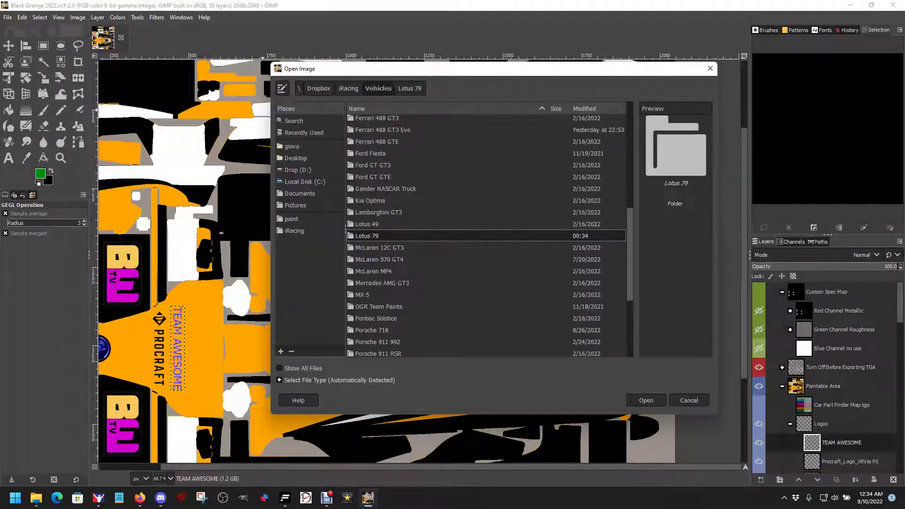
pyautogui.doubleClick(383, 130)
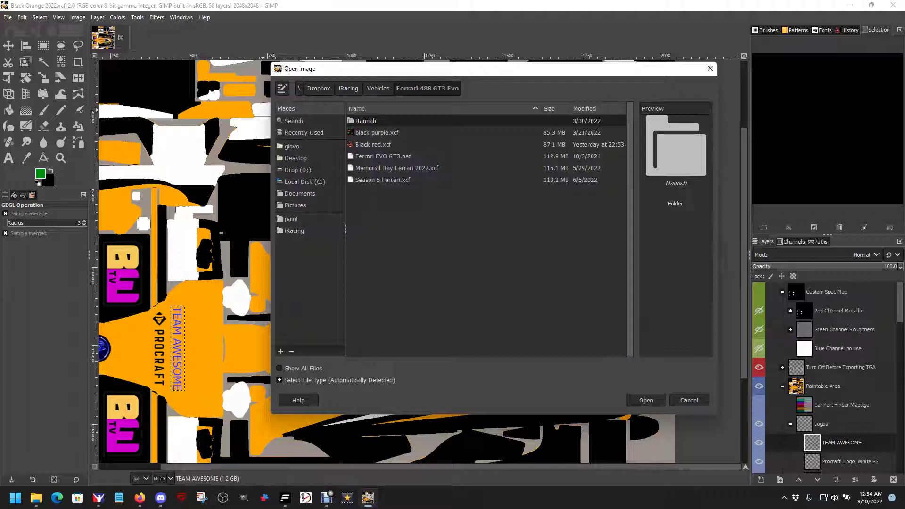
pyautogui.press('Down')
pyautogui.press('Return')
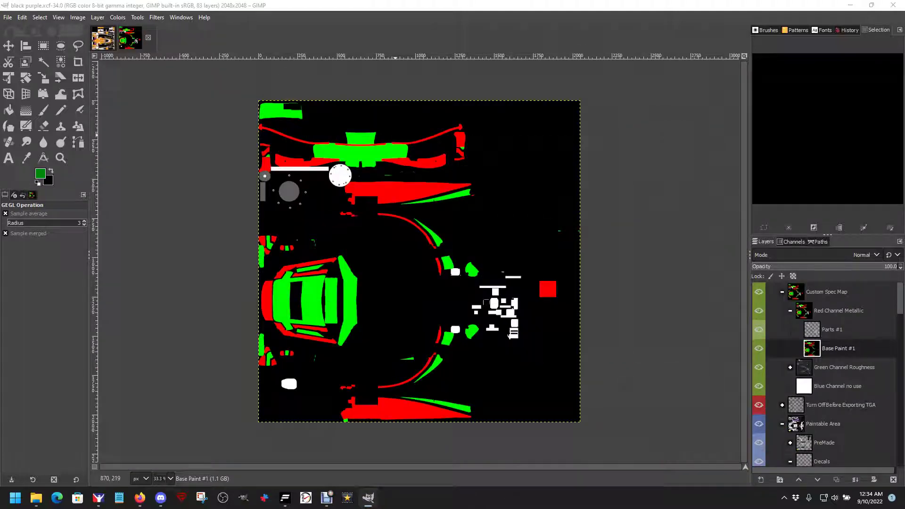
# Hide the Custom Spec Map layer group, then close black purple.xcf and discard its changes
pyautogui.click(759, 292)
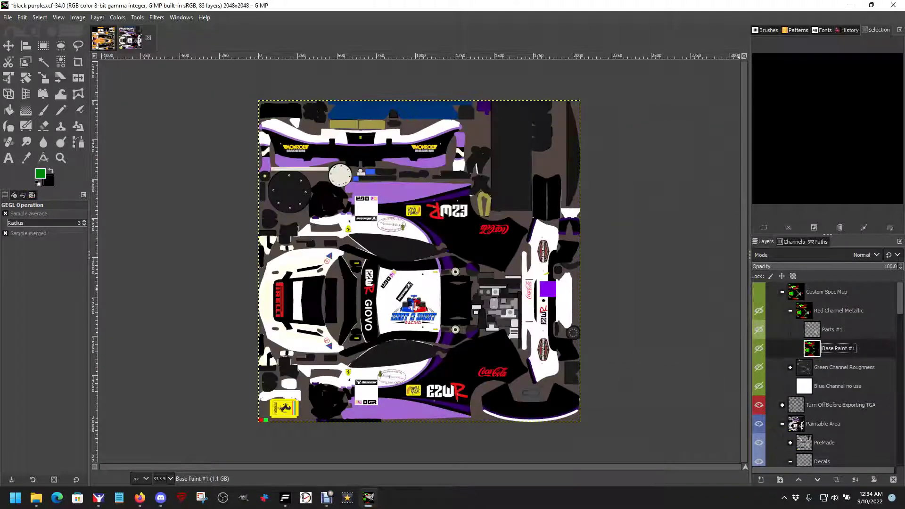
pyautogui.hotkey('ctrl', 'w')
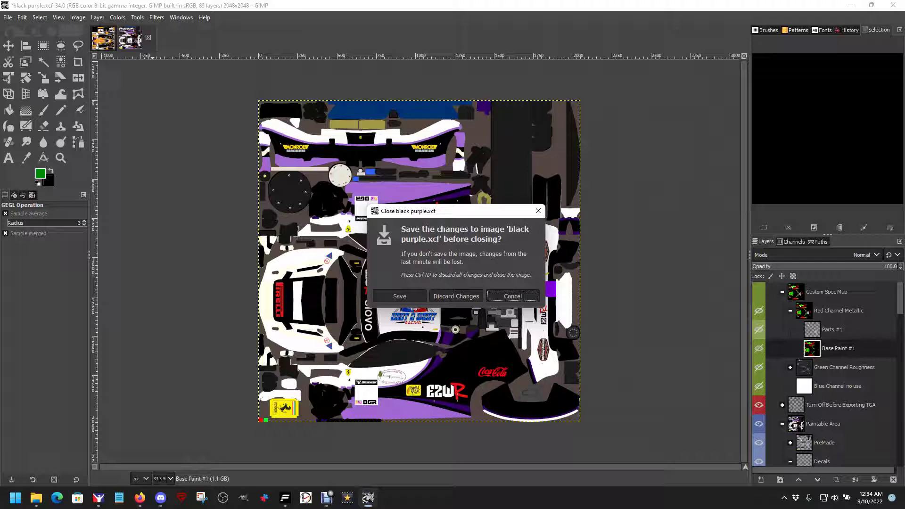
pyautogui.click(456, 296)
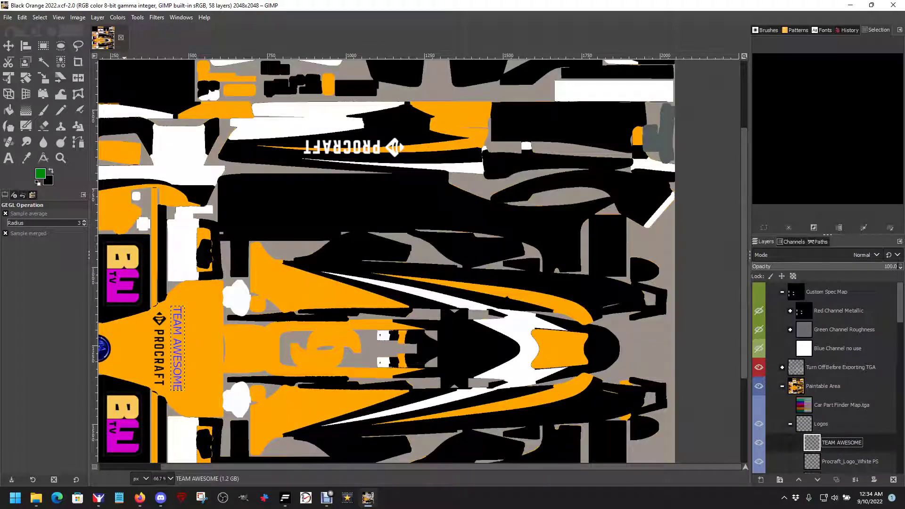
# Open Black red.xcf from the Ferrari 488 GT3 Evo folder in Vehicles
pyautogui.click(8, 18)
pyautogui.click(22, 55)
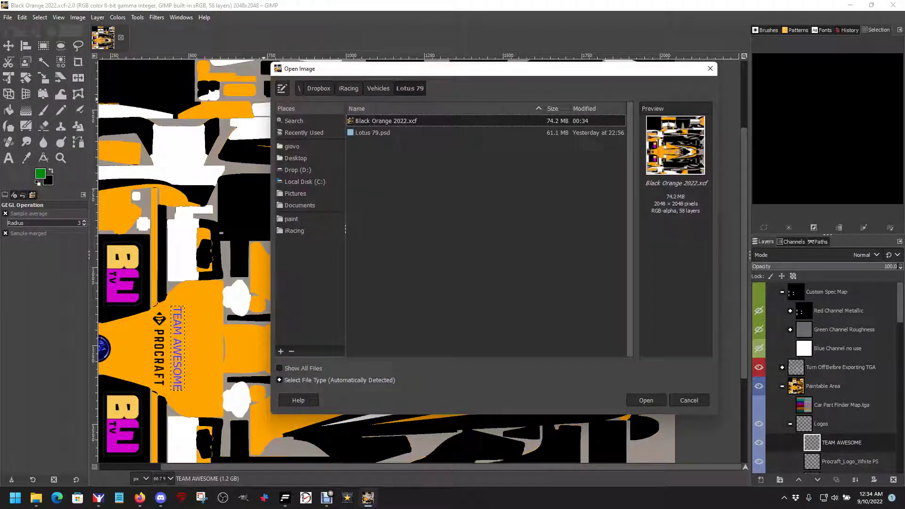
pyautogui.click(378, 89)
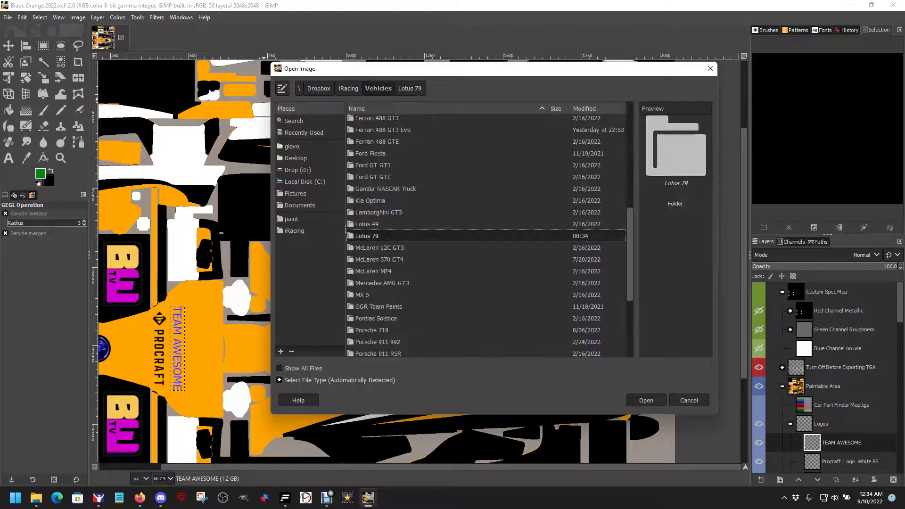
pyautogui.doubleClick(383, 130)
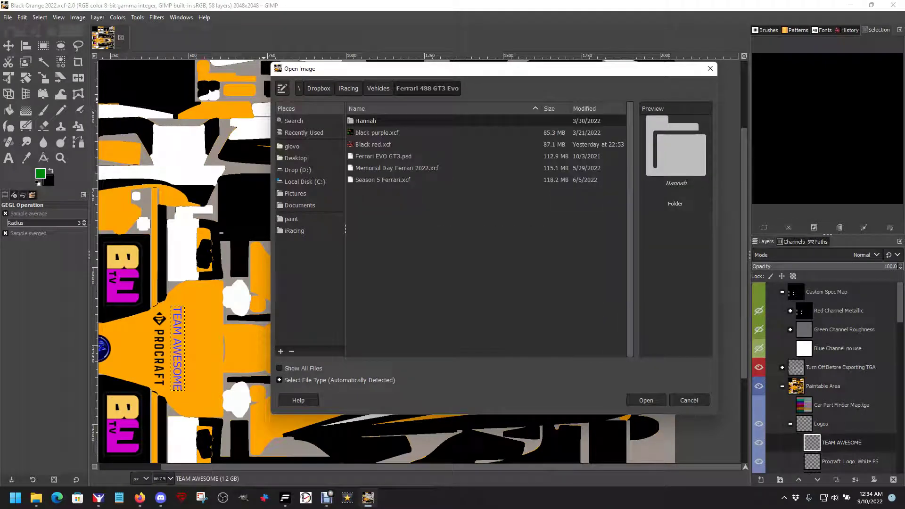
pyautogui.doubleClick(373, 145)
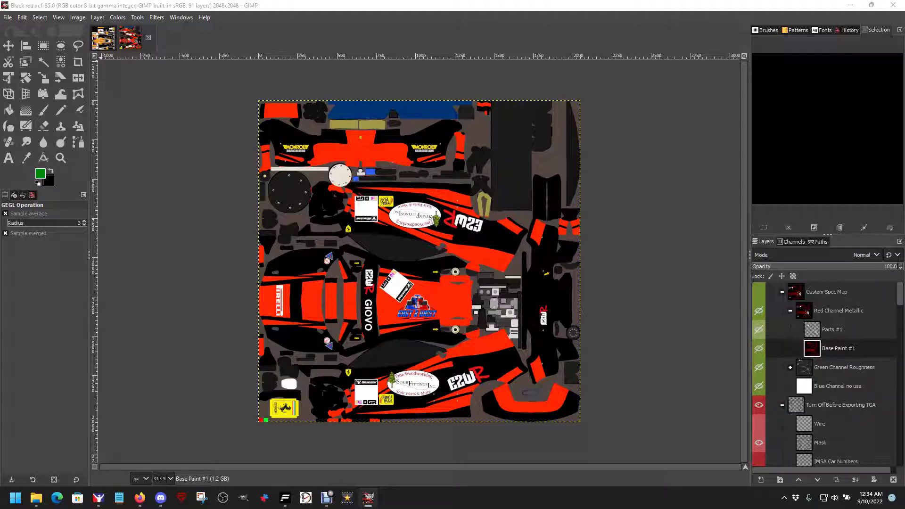
# Start exporting the black-red Ferrari design and set the export file type to TarGA image
pyautogui.click(7, 17)
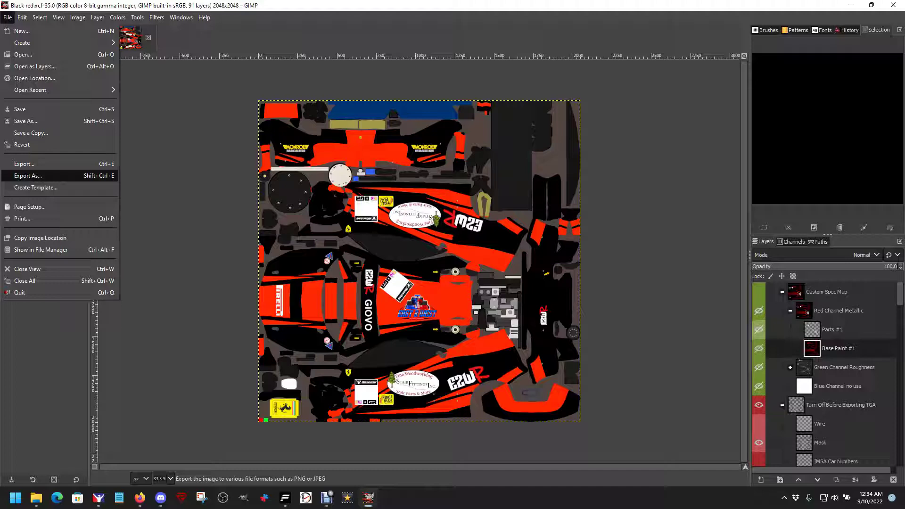
pyautogui.click(27, 176)
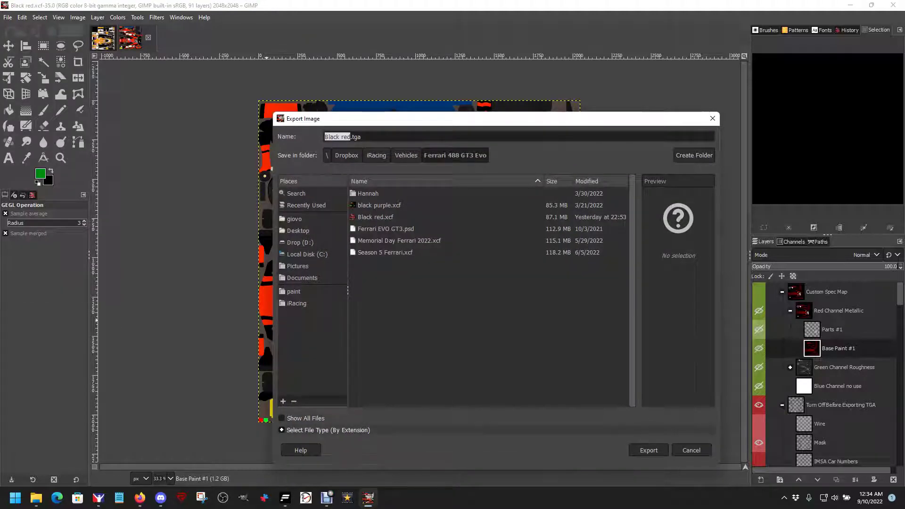
pyautogui.click(282, 430)
pyautogui.scroll(-8, 495, 394)
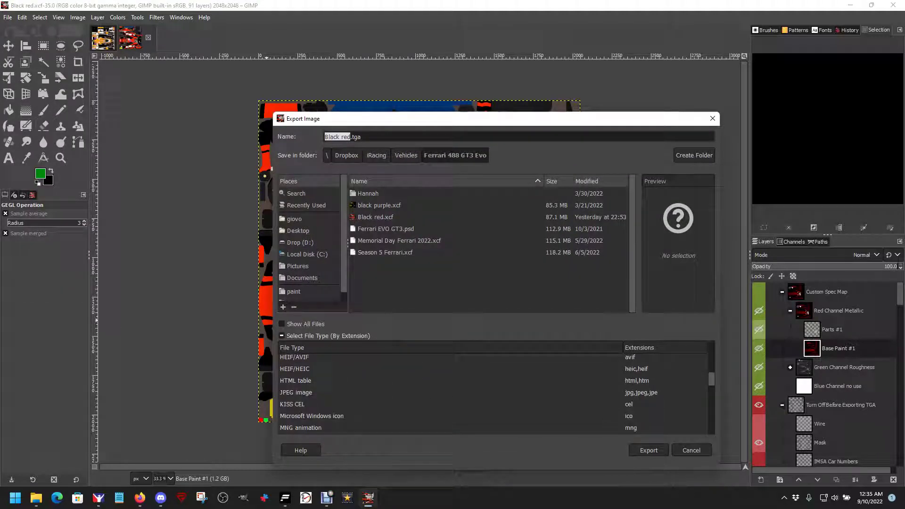
pyautogui.scroll(-2, 495, 394)
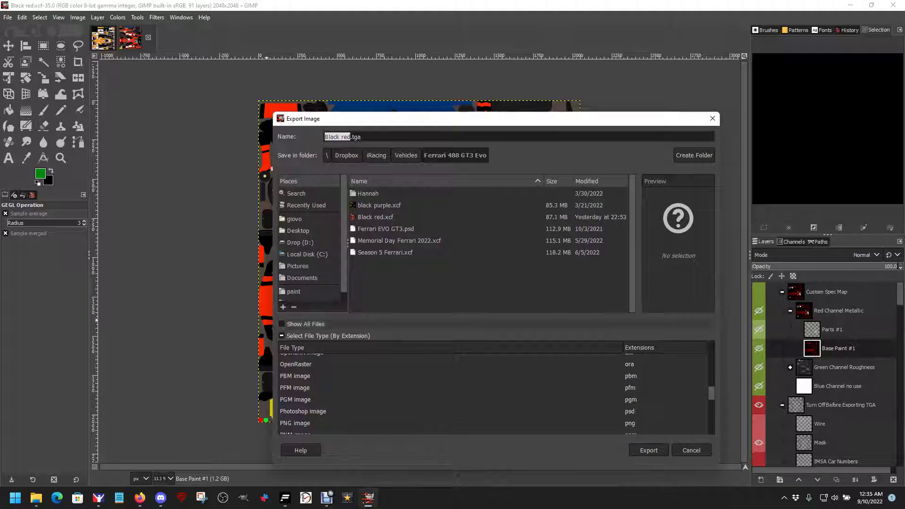
pyautogui.scroll(-5, 495, 393)
pyautogui.scroll(-1, 495, 394)
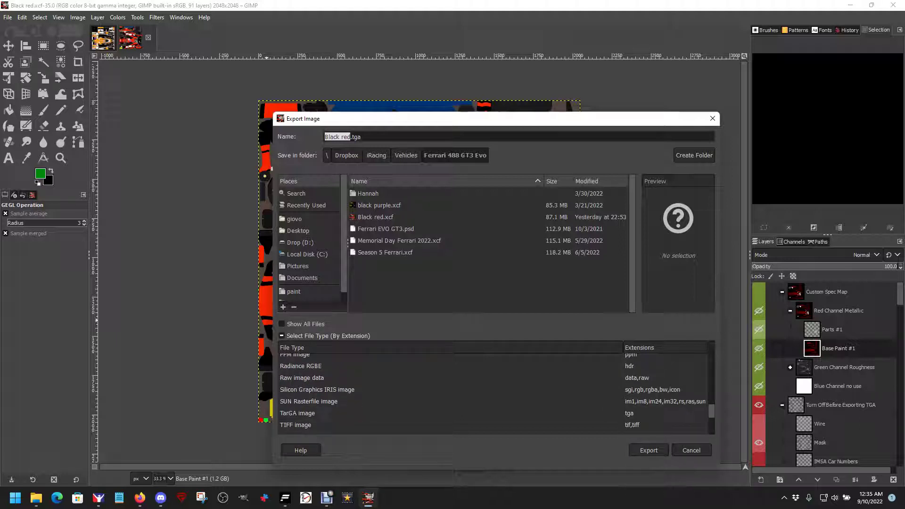
pyautogui.click(298, 413)
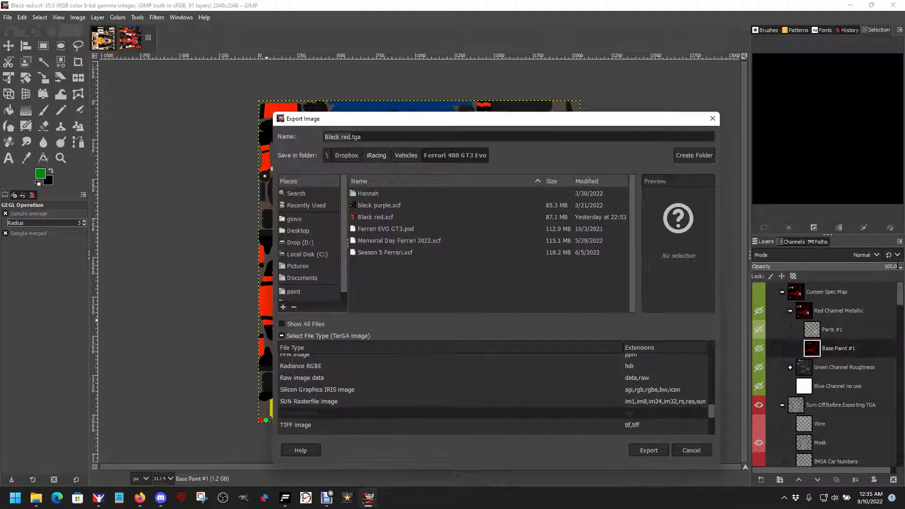
# Set the export destination to the ferrarievogt3 folder inside Documents, iRacing, paint
pyautogui.click(303, 279)
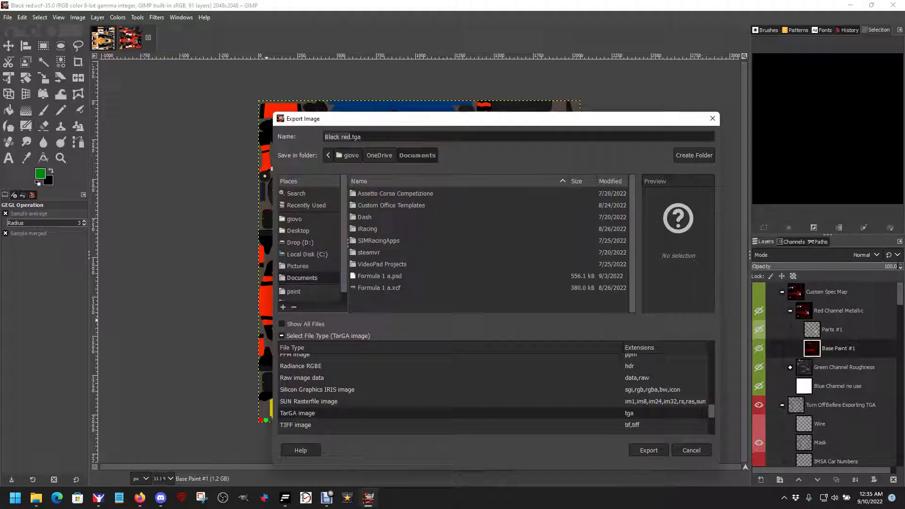
pyautogui.doubleClick(367, 229)
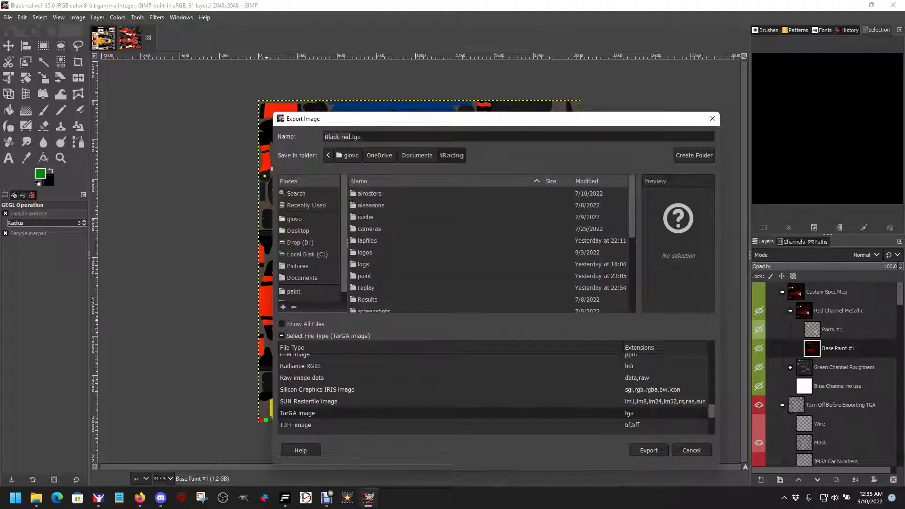
pyautogui.doubleClick(365, 275)
pyautogui.scroll(-10, 374, 236)
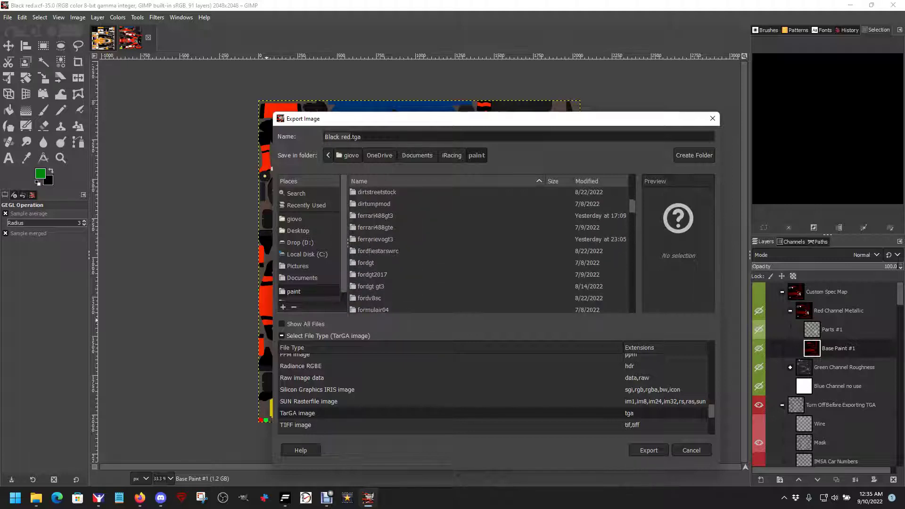
pyautogui.doubleClick(376, 240)
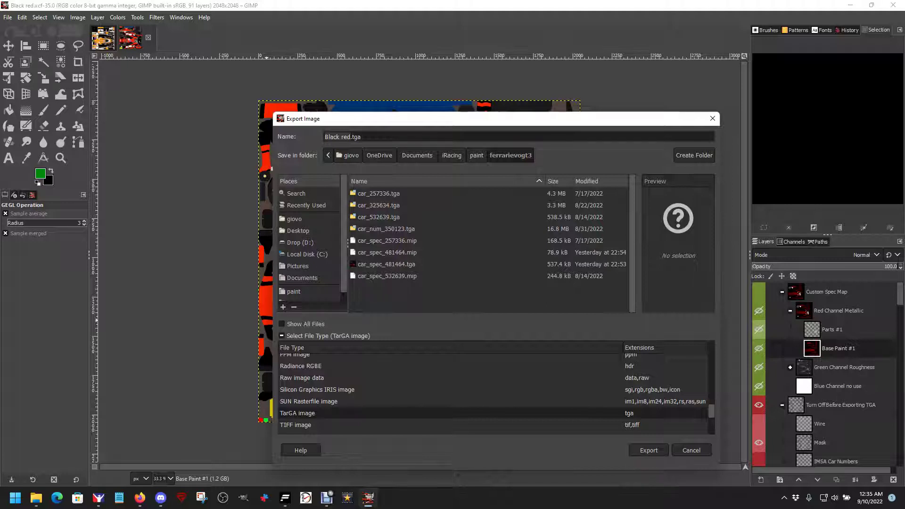
# Name the export car_ plus the iRacing customer number with the .tga extension and export it with the default TGA options
pyautogui.click(379, 217)
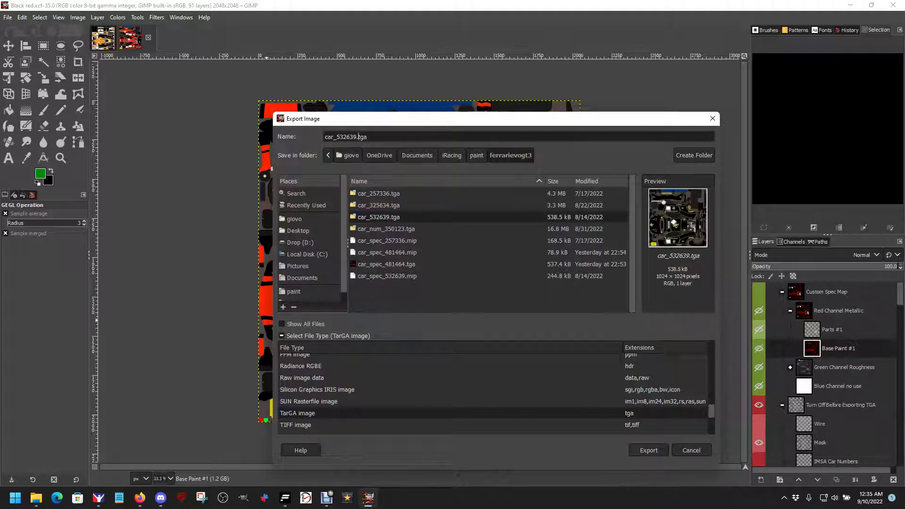
pyautogui.press('BackSpace')
pyautogui.press('BackSpace')
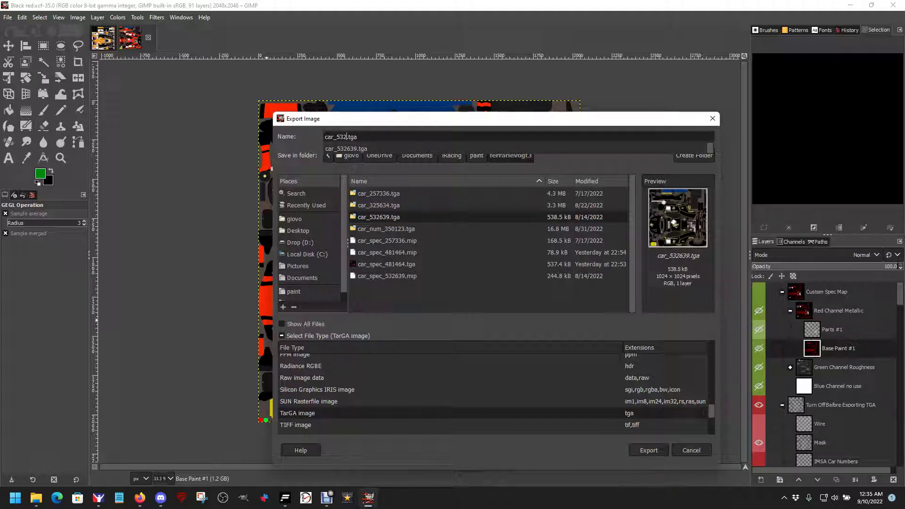
pyautogui.write('481464')
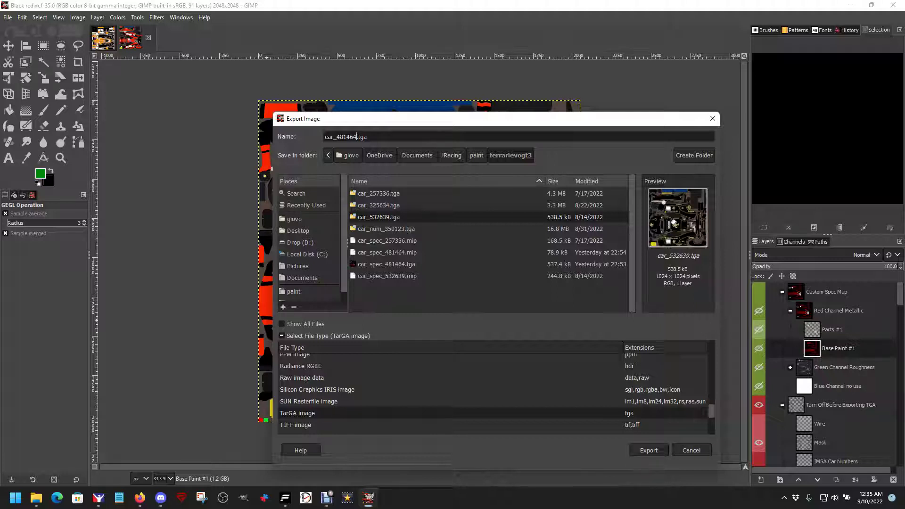
pyautogui.press('Return')
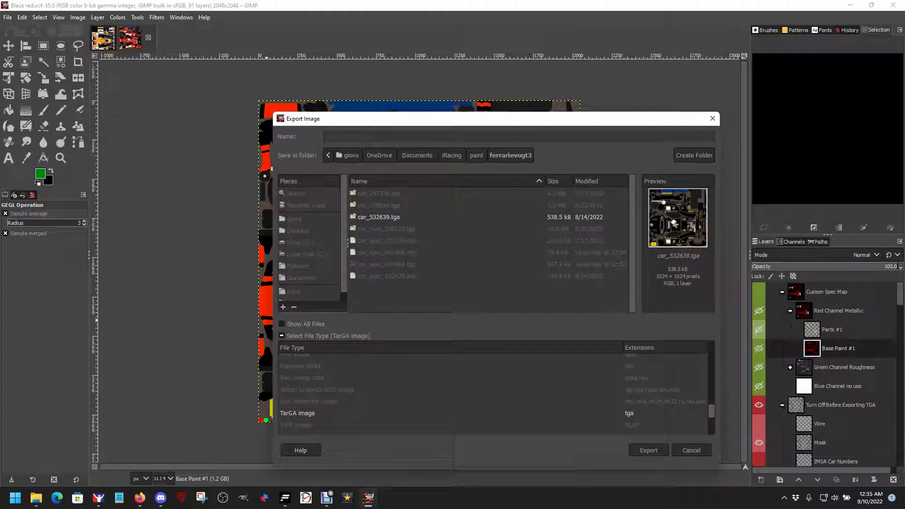
pyautogui.click(452, 290)
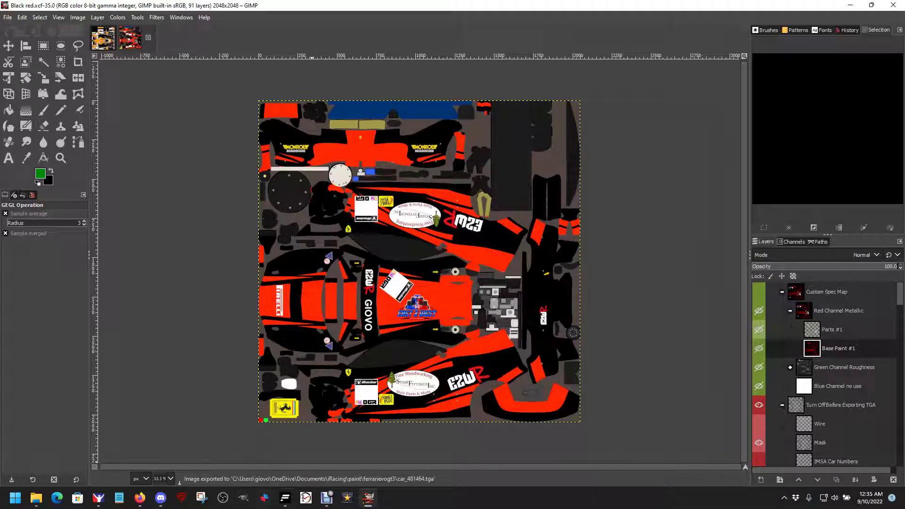
# Switch to iRacing and select the Ferrari 488 GT3 Evo 2020 in the Paint Shop to preview its custom paint
pyautogui.click(98, 498)
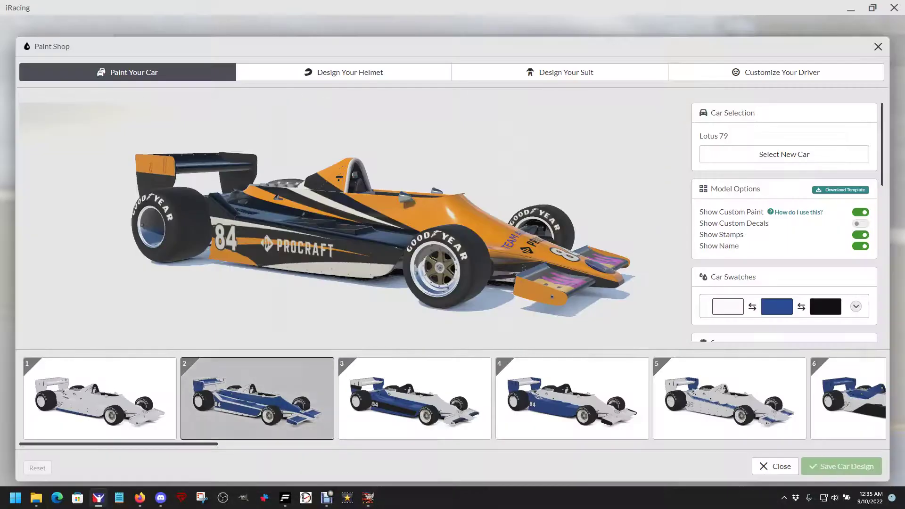
pyautogui.click(784, 154)
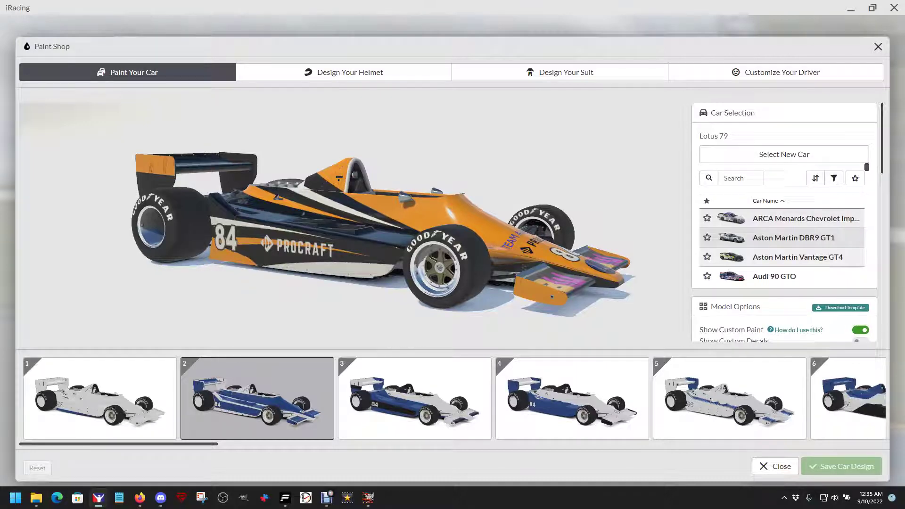
pyautogui.scroll(-5, 784, 222)
pyautogui.scroll(-5, 784, 222)
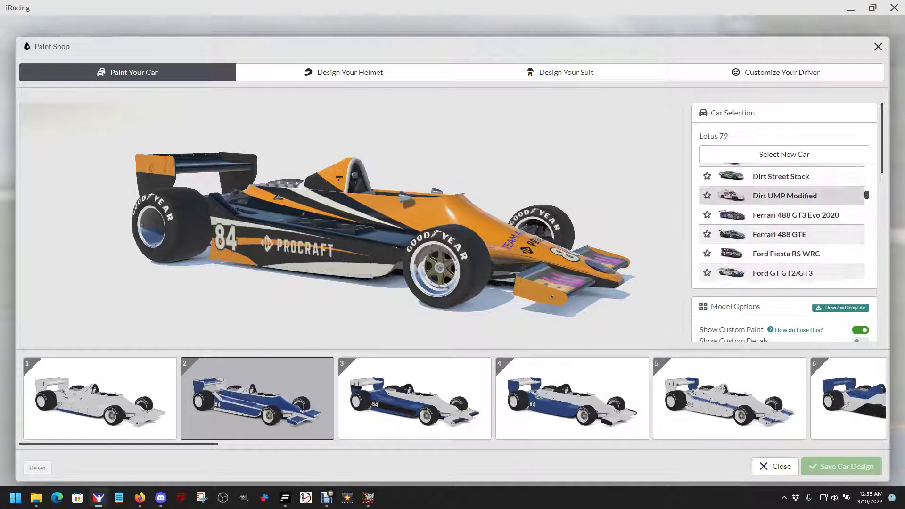
pyautogui.click(778, 222)
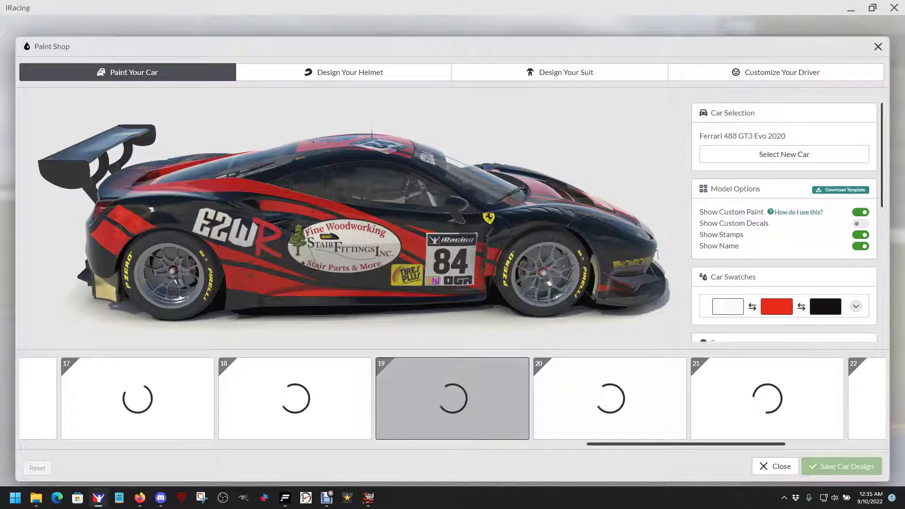
# Switch to Trading Paints in Firefox and upload the newly exported car TGA as the Ferrari 488 GT3 Evo 2020 sim-stamped paint
pyautogui.hotkey('alt', 'Tab')
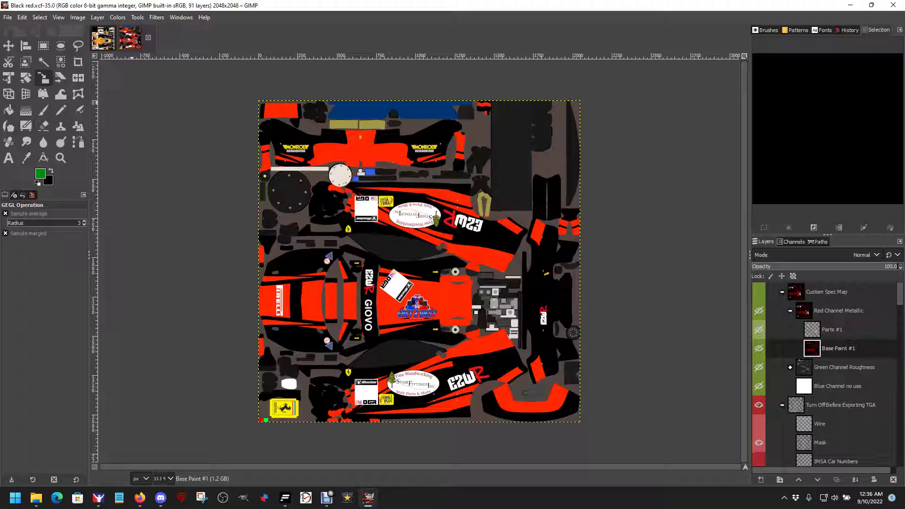
pyautogui.hotkey('alt', 'Tab')
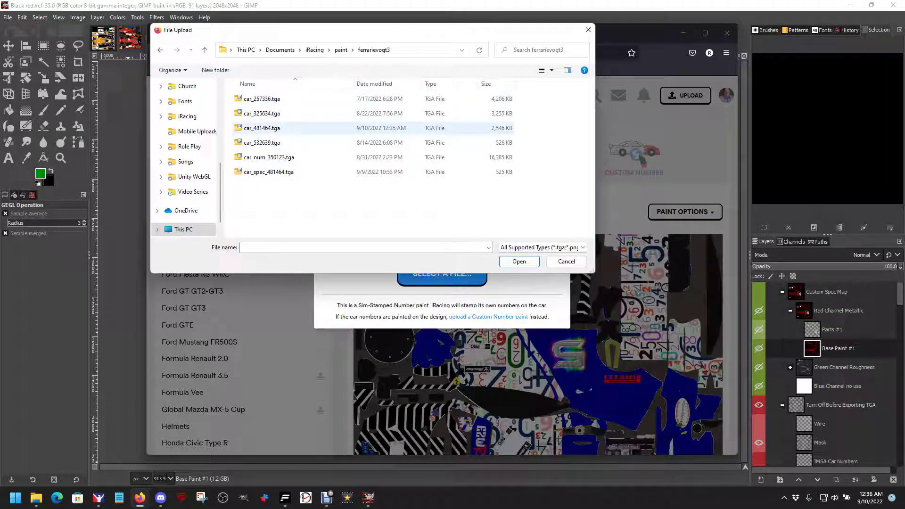
pyautogui.click(262, 128)
pyautogui.press('Return')
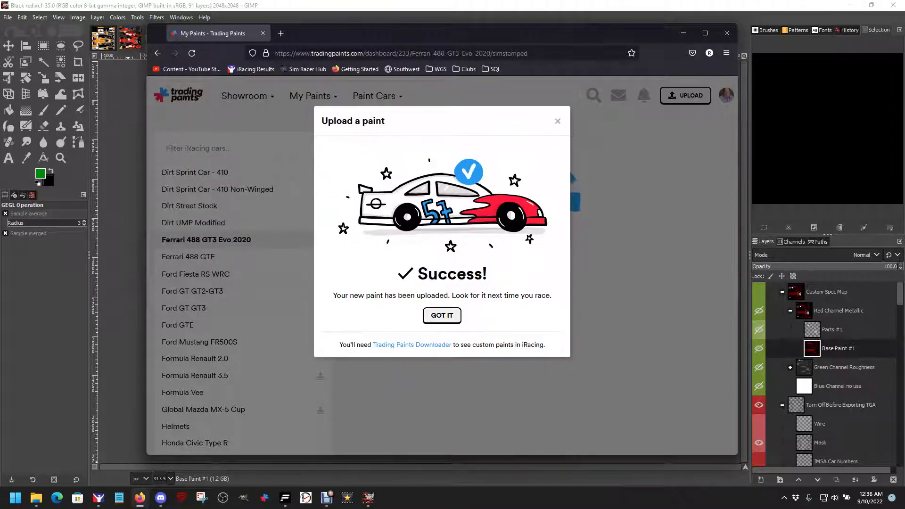
pyautogui.click(442, 316)
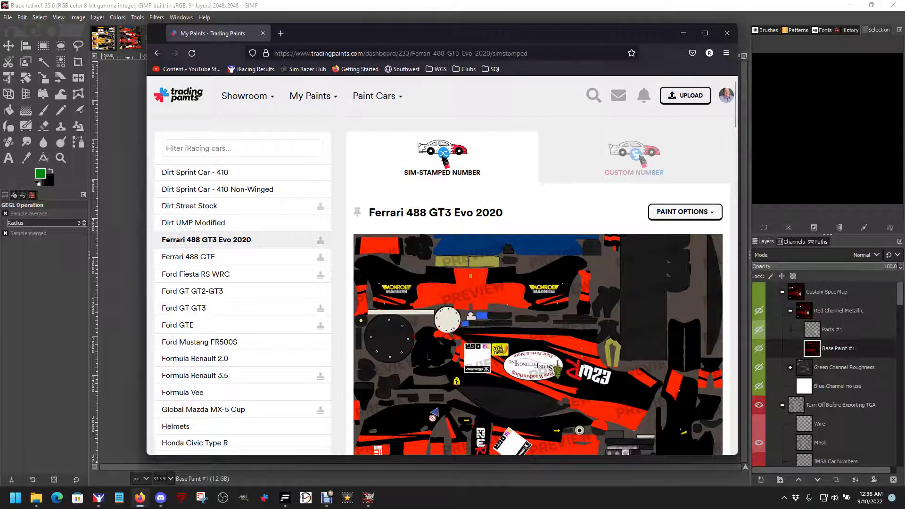
# Add a spec map to the Ferrari 488 GT3 Evo 2020 paint using the car_spec MIP file with the matching customer number
pyautogui.click(685, 212)
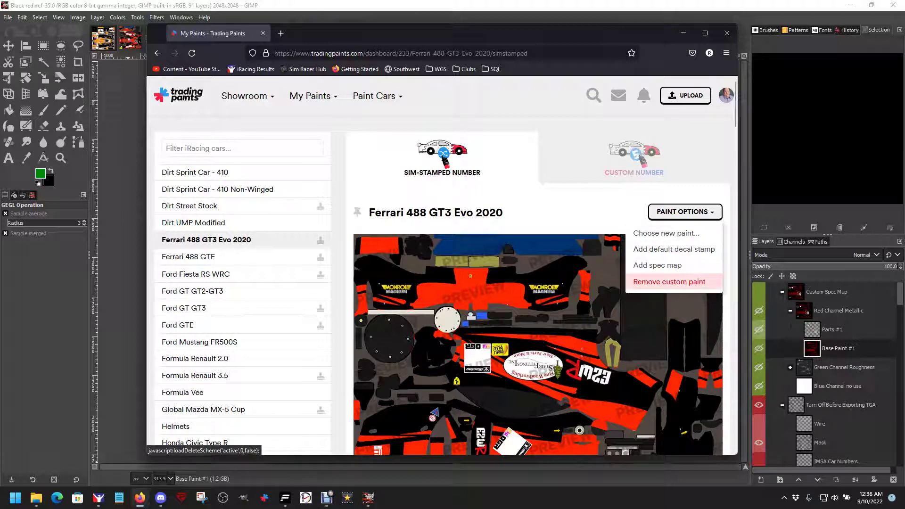
pyautogui.click(658, 265)
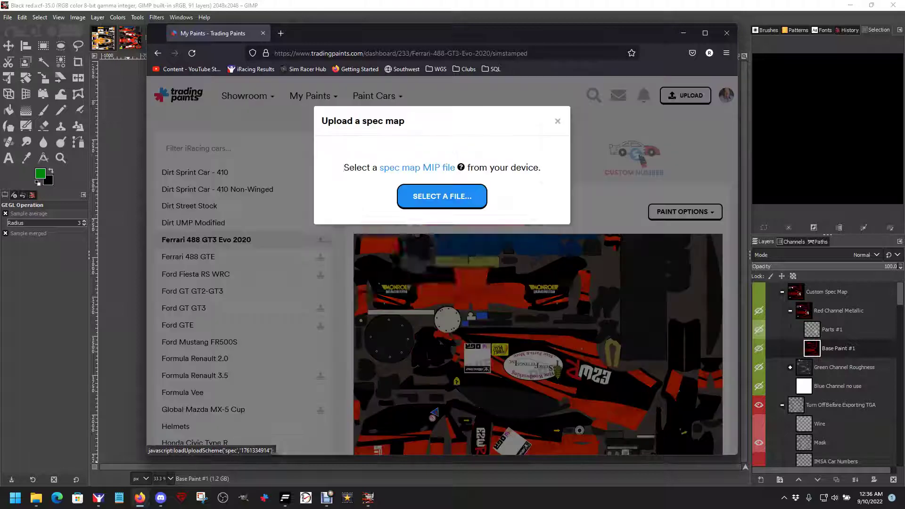
pyautogui.click(442, 263)
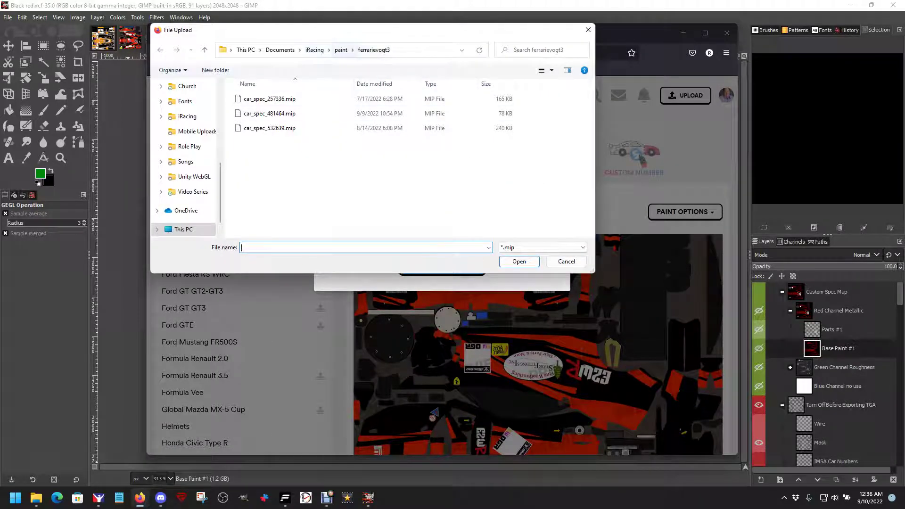
pyautogui.click(282, 114)
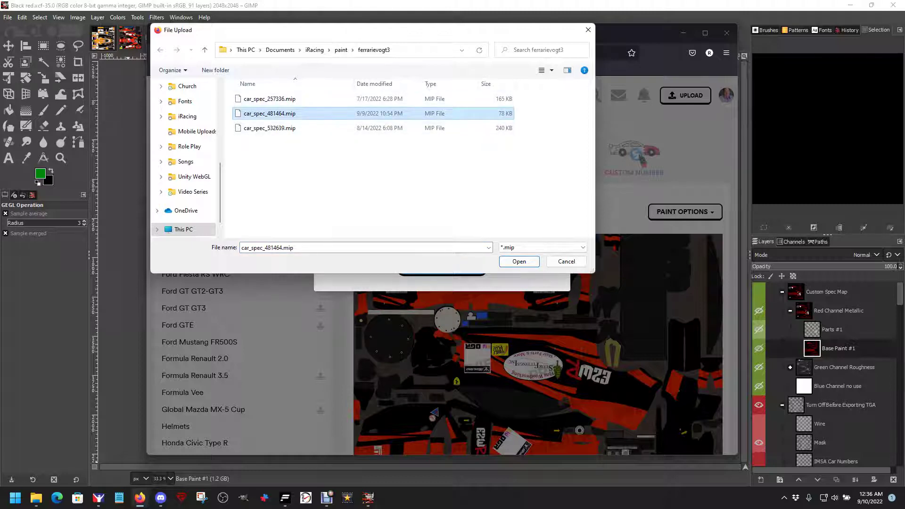
pyautogui.press('Return')
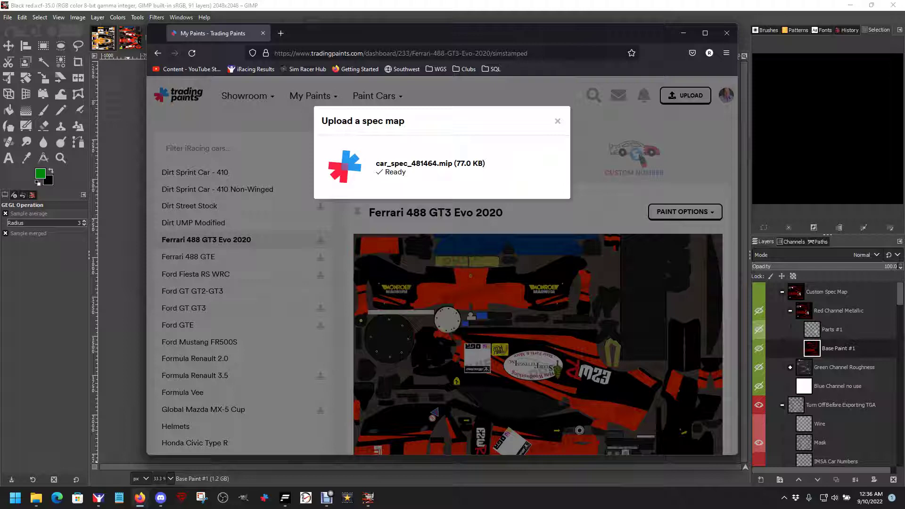
pyautogui.click(442, 315)
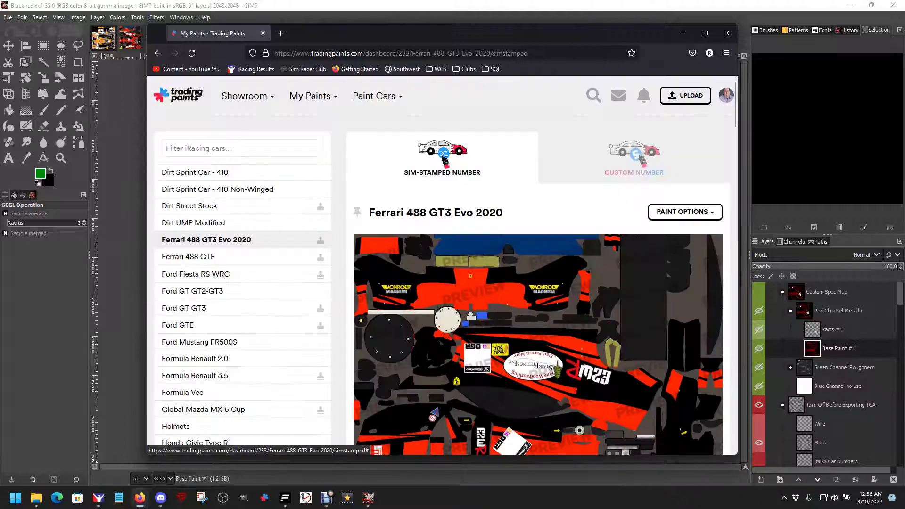
# Examine the Ferrari paint page's preview, spec map status, night race, decal, suit and helmet options, and league and series paints
pyautogui.scroll(-3, 442, 315)
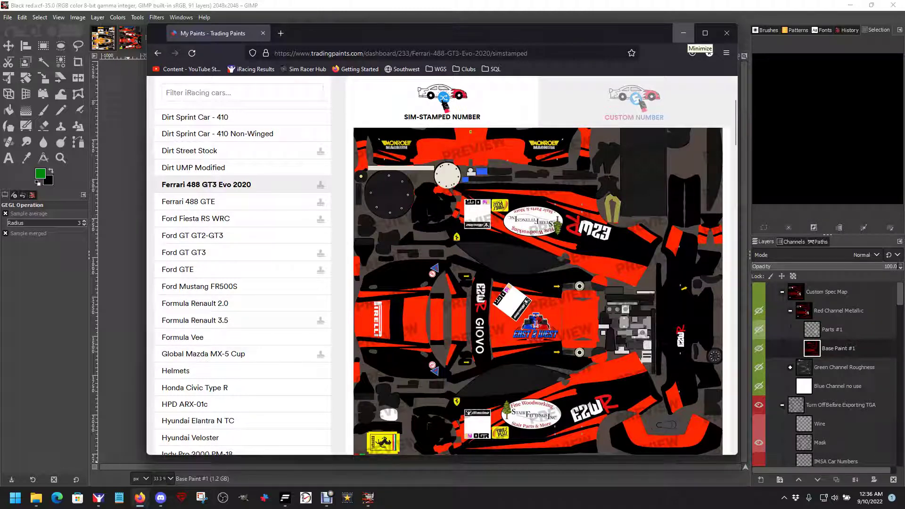
pyautogui.scroll(3, 538, 291)
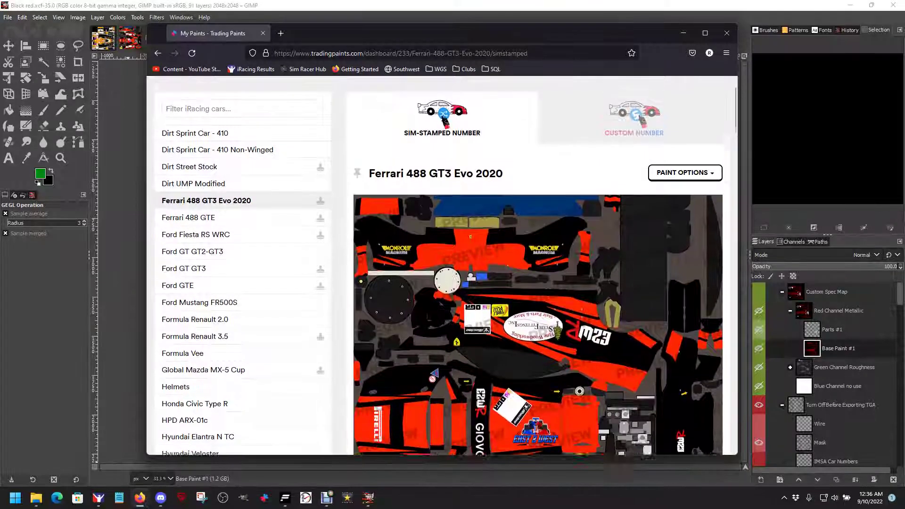
pyautogui.scroll(-3, 538, 290)
pyautogui.scroll(-10, 538, 283)
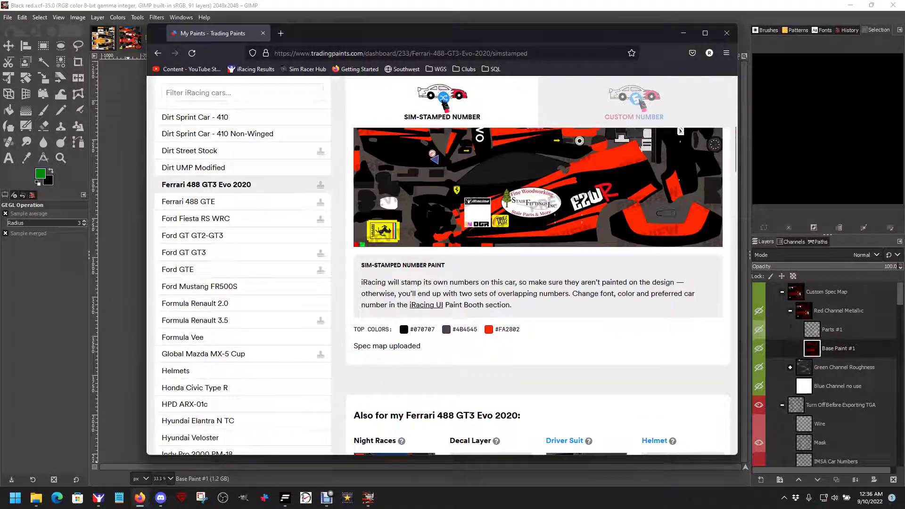
pyautogui.scroll(-4, 538, 291)
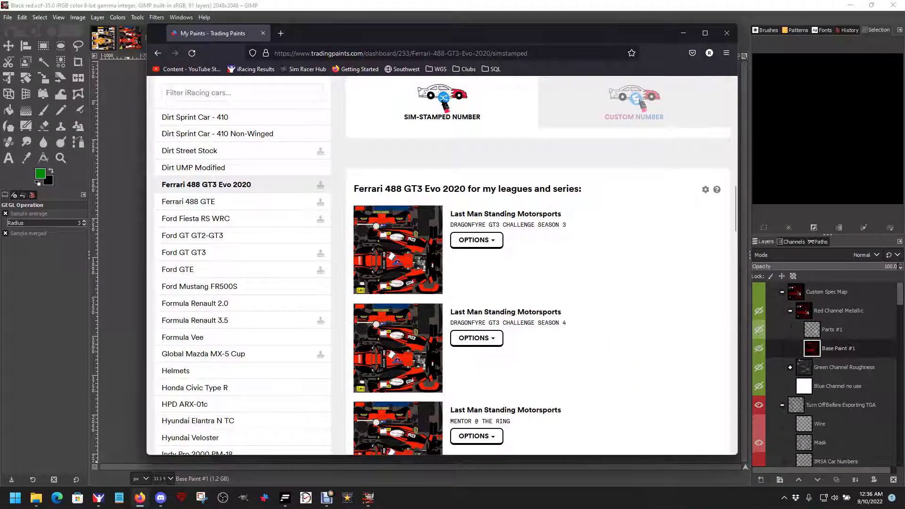
pyautogui.scroll(6, 538, 282)
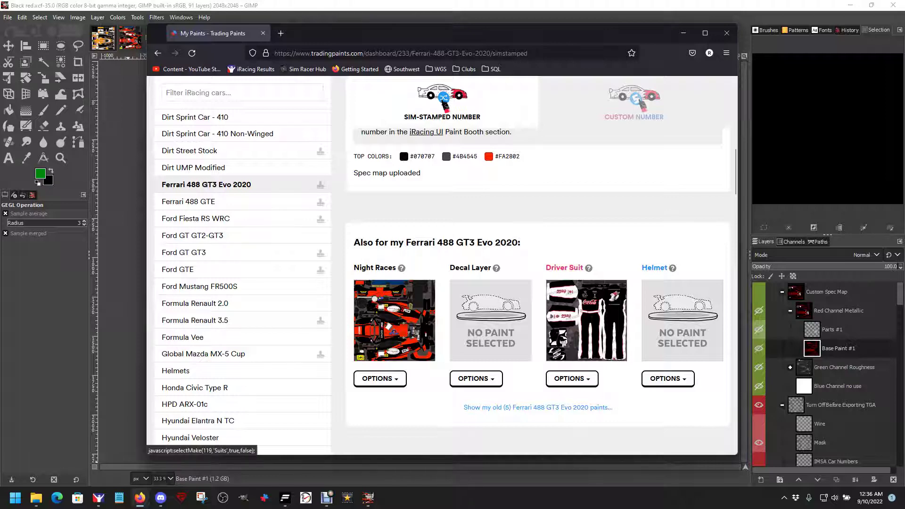
pyautogui.scroll(-1, 538, 290)
pyautogui.scroll(-5, 538, 283)
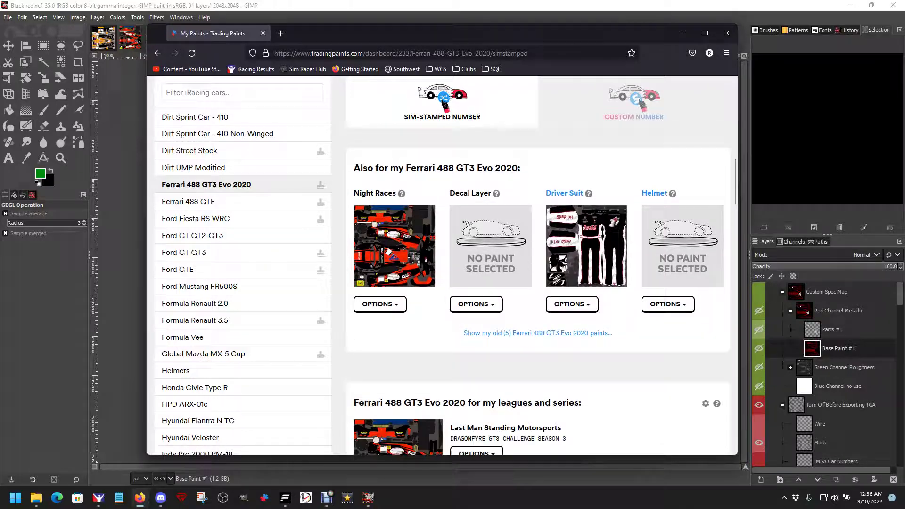
# Review the Ferrari 488 GT3 Evo 2020 paints assigned to individual leagues, official series and teams, and return to the main sim-stamped paint preview
pyautogui.scroll(5, 538, 283)
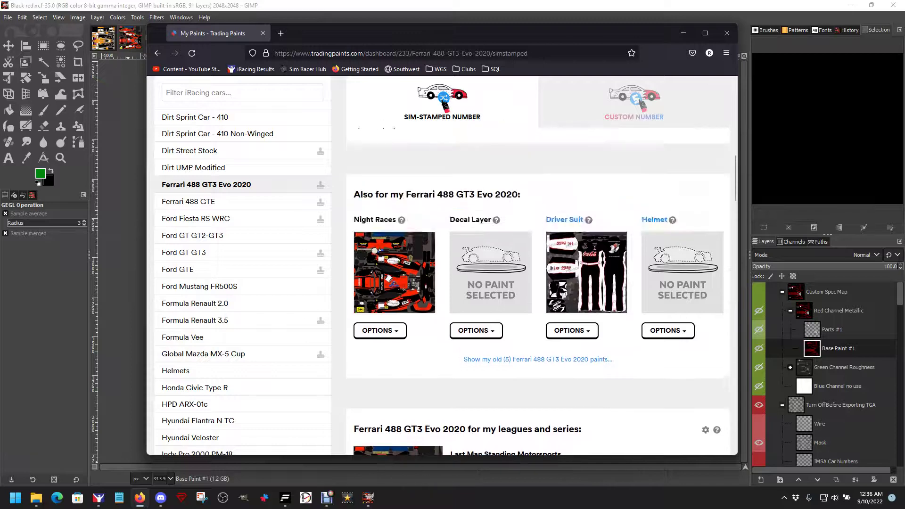
pyautogui.scroll(-5, 538, 283)
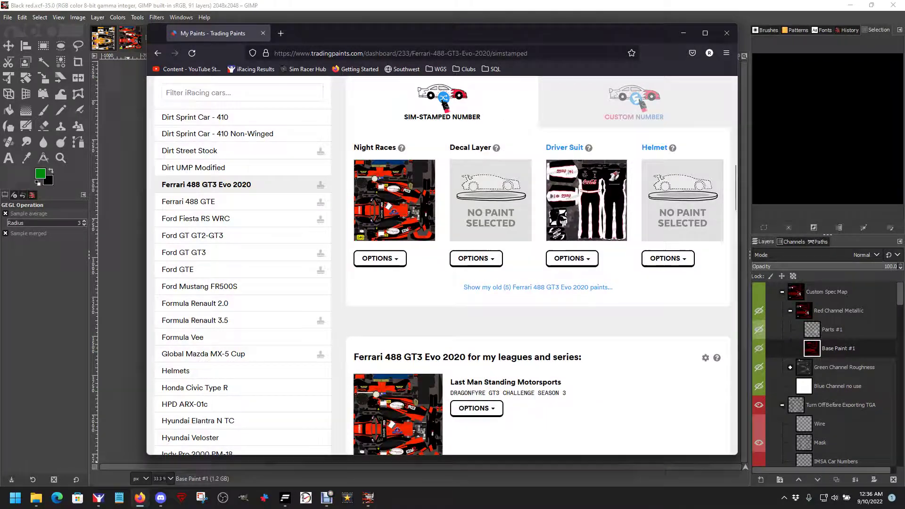
pyautogui.scroll(-2, 538, 283)
pyautogui.scroll(2, 538, 282)
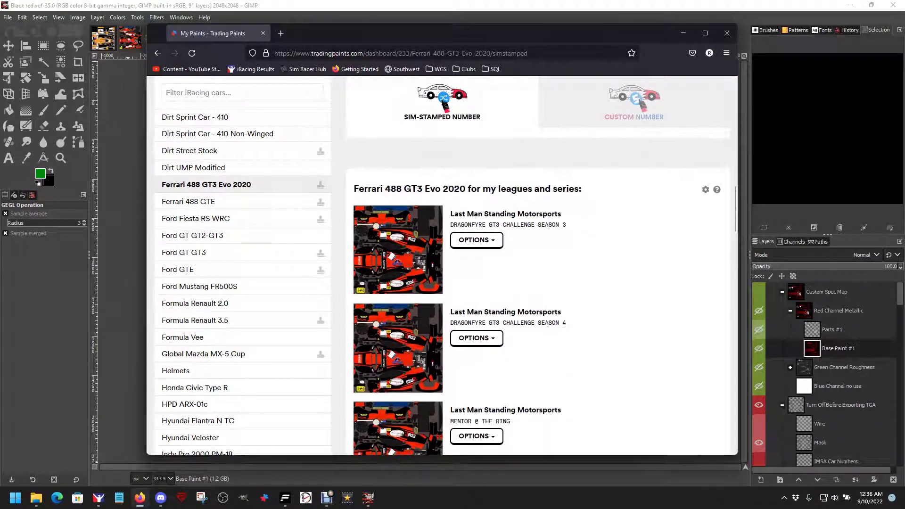
pyautogui.scroll(-8, 538, 283)
pyautogui.scroll(-12, 538, 283)
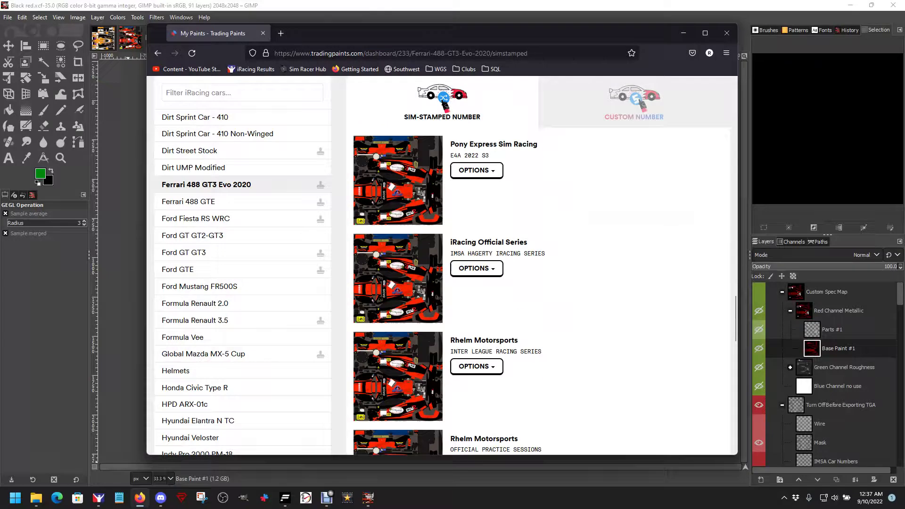
pyautogui.scroll(-10, 538, 283)
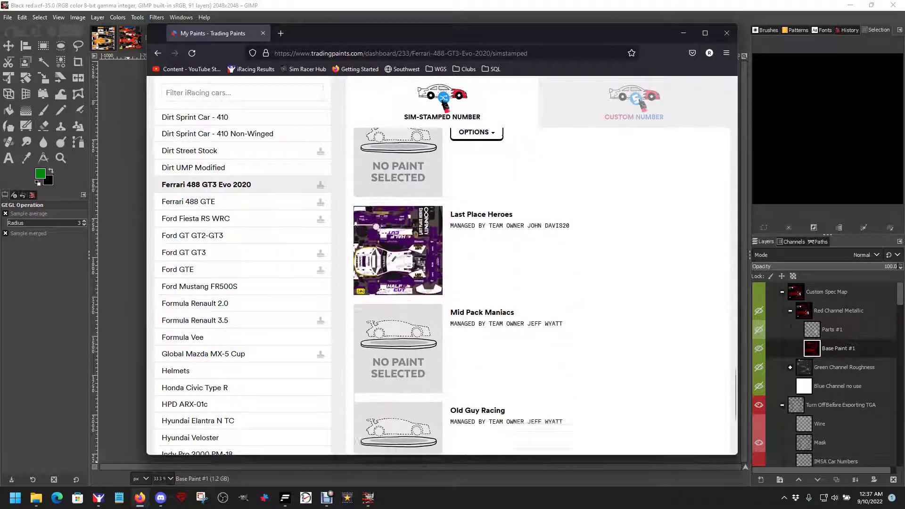
pyautogui.scroll(15, 537, 283)
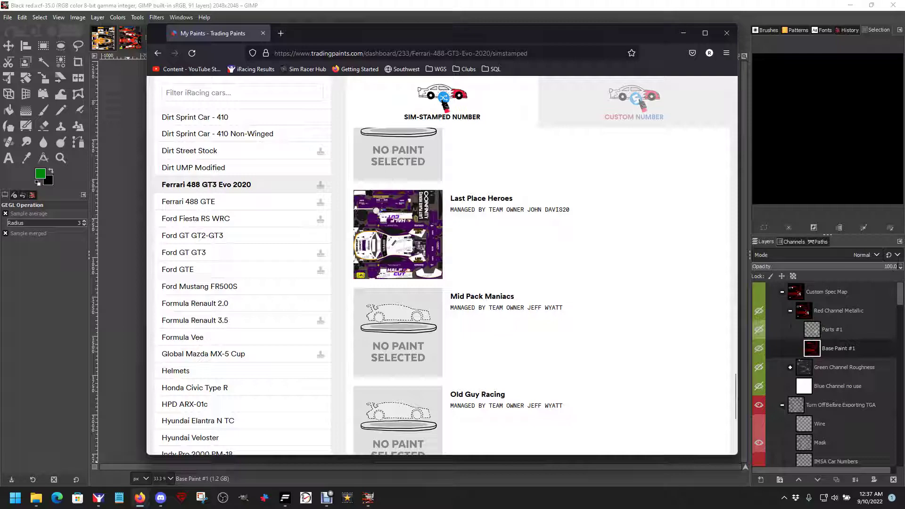
pyautogui.scroll(15, 537, 283)
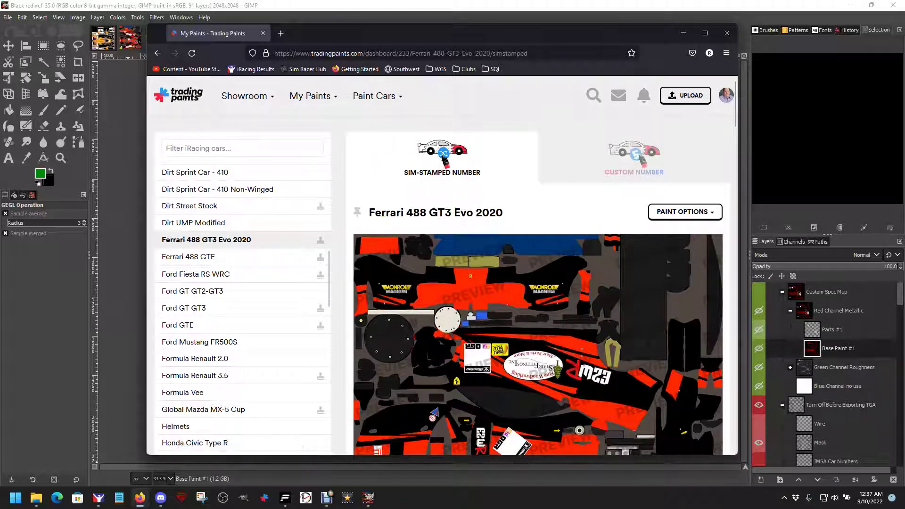
pyautogui.moveTo(248, 96)
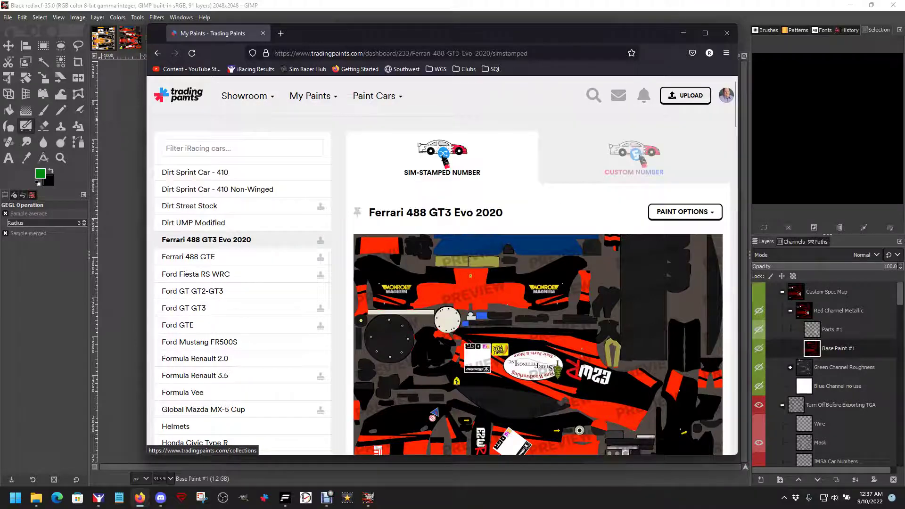